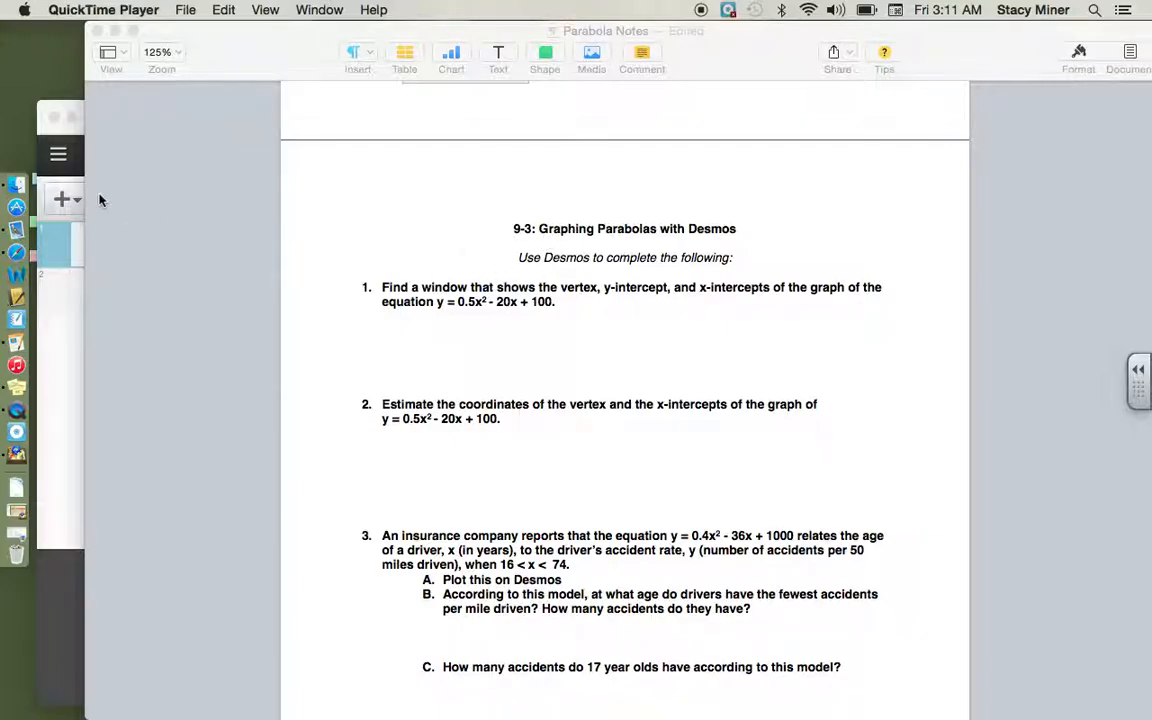
Step: Copy the equation y = 0.5x² - 20x + 100 from question 1 of the Pages notes into the first Desmos expression line
click(45, 118)
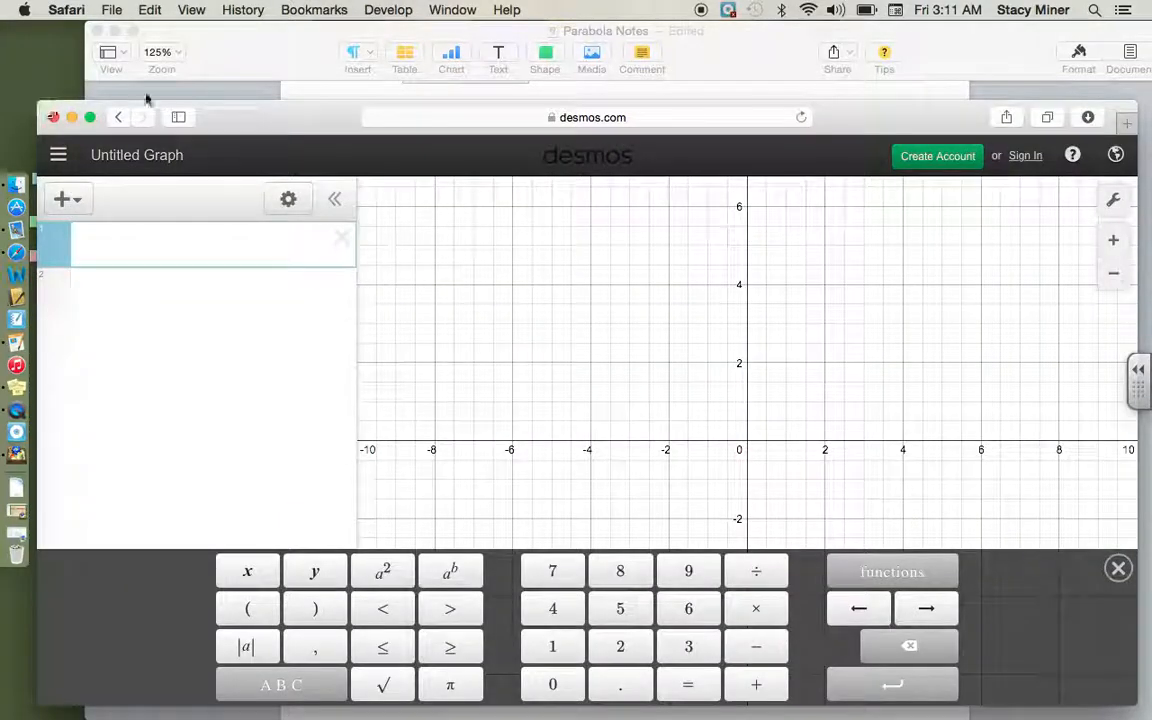
click(232, 48)
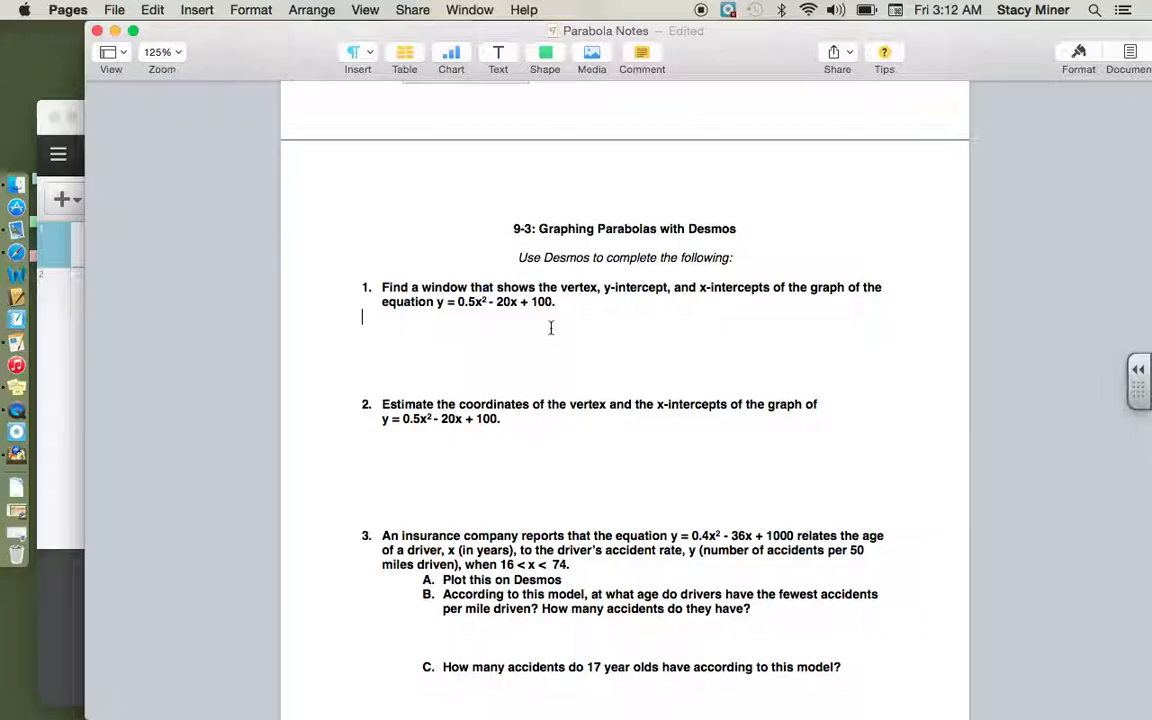
drag(554, 302, 438, 309)
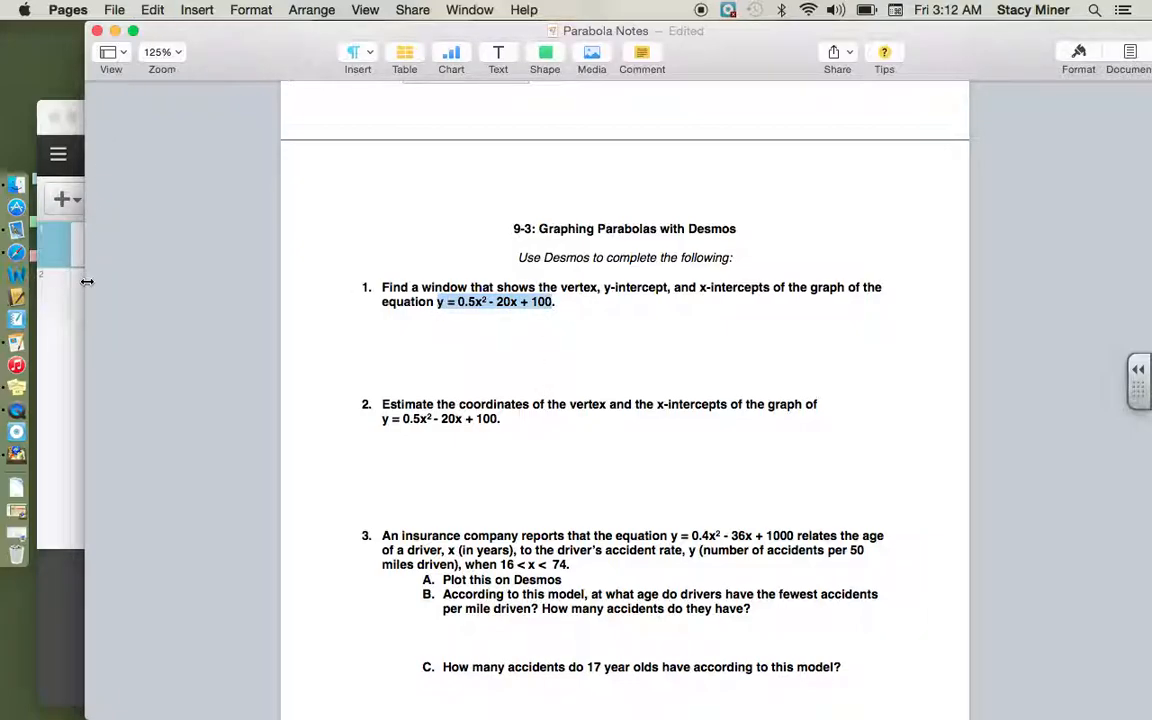
click(72, 244)
text(y=0.5x2-20x+100)
Step: Correct the pasted equation's first term so that it reads 0.5x squared
click(140, 244)
key(Delete)
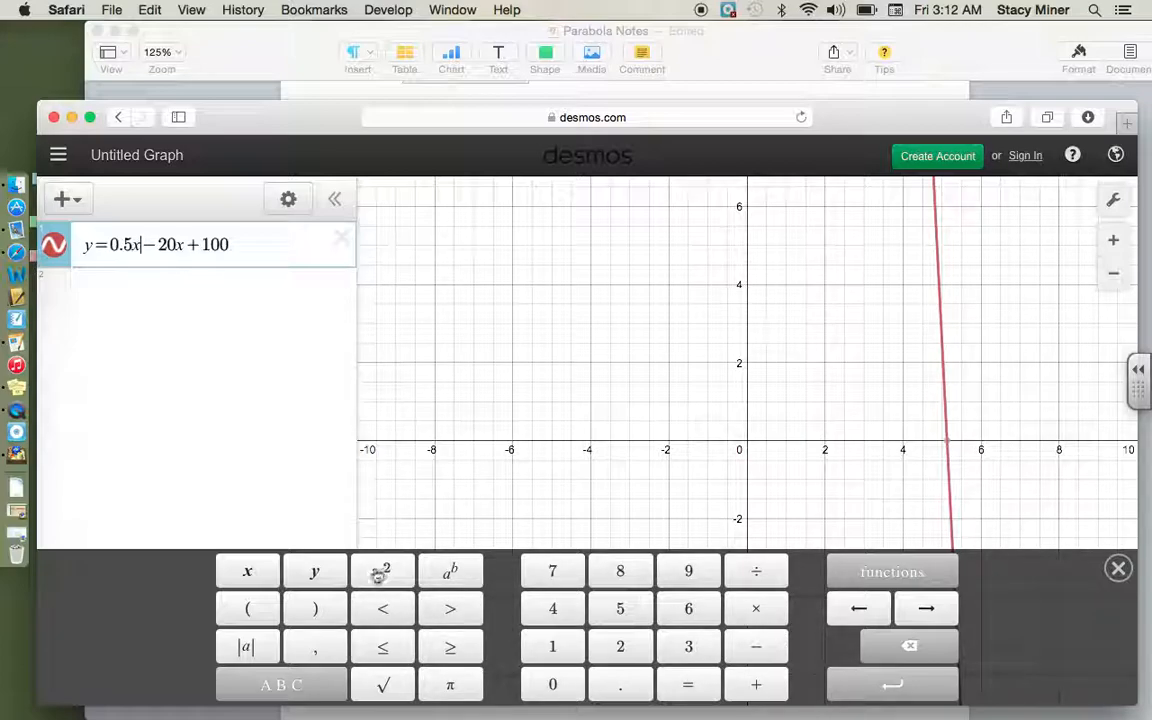
click(1119, 569)
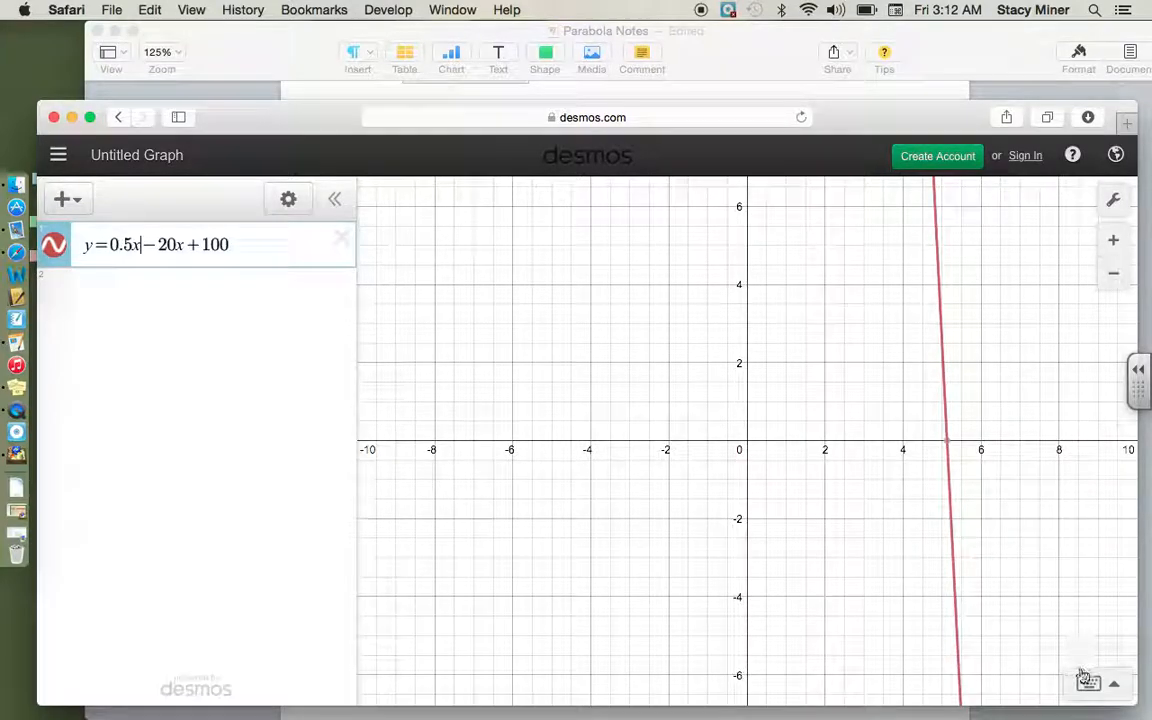
click(1097, 688)
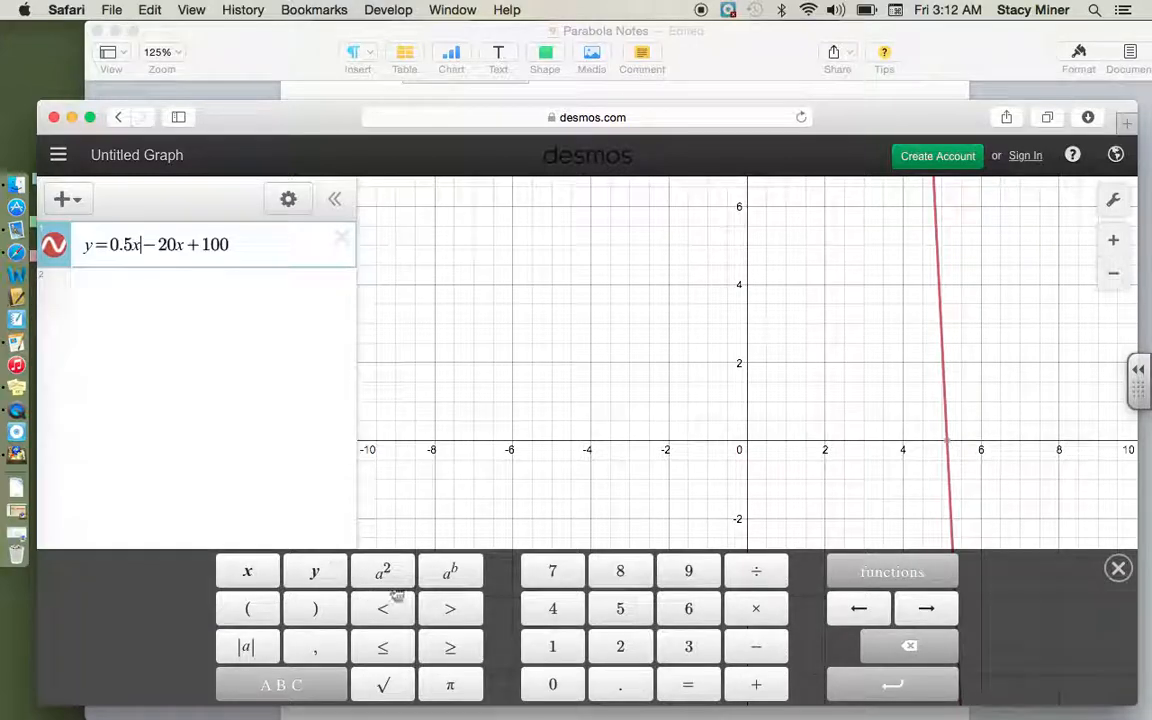
click(385, 578)
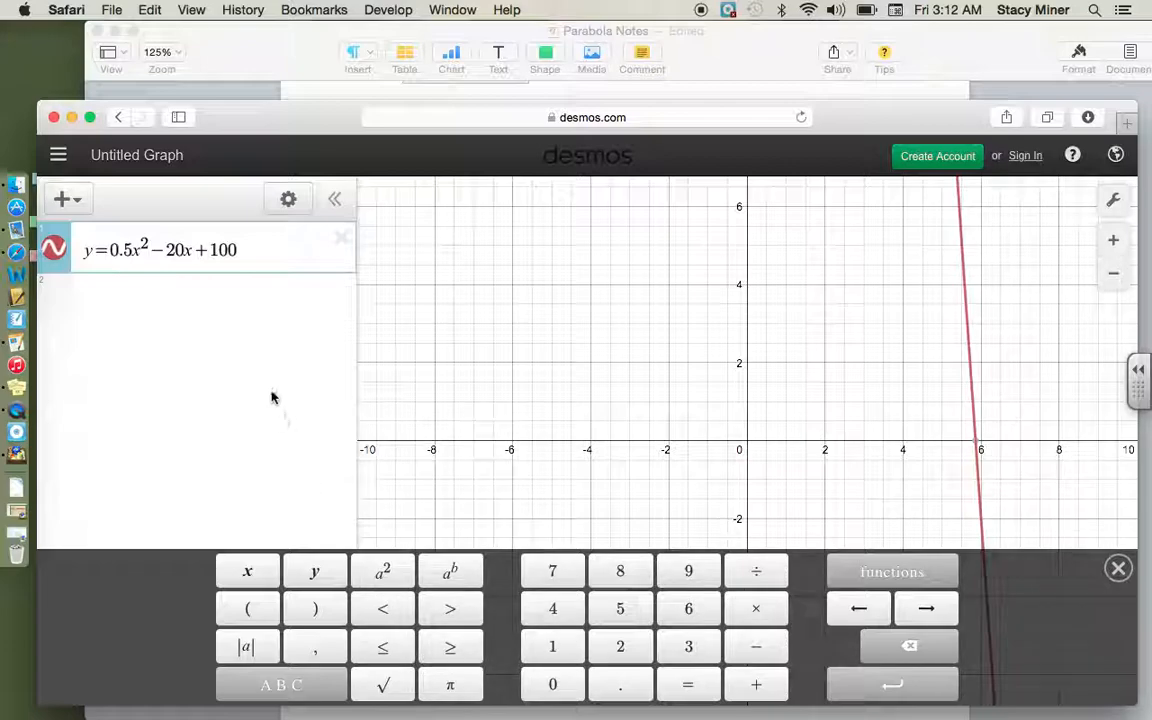
Step: Reread question 1 in the notes, then explore the Desmos graph at a wider scale to locate the parabola's vertex and intercepts
click(280, 32)
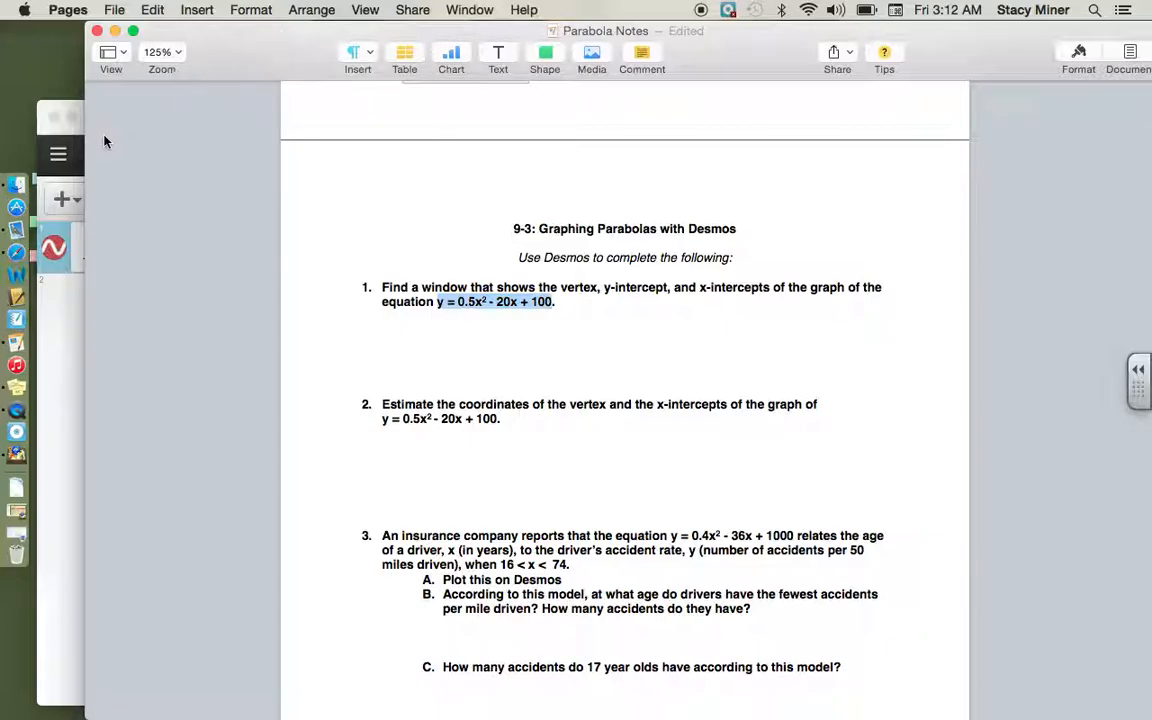
click(43, 126)
scroll(770, 418, up, 1)
drag(770, 418, 663, 249)
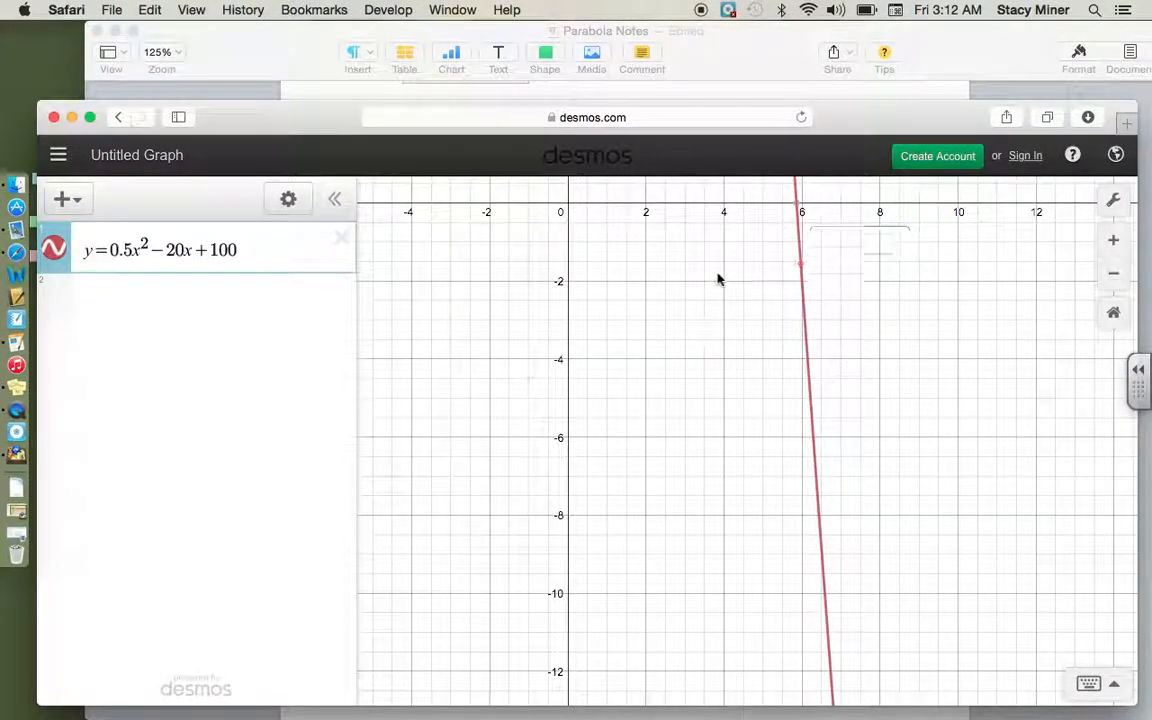
drag(745, 437, 597, 162)
drag(857, 438, 783, 34)
drag(805, 563, 789, 127)
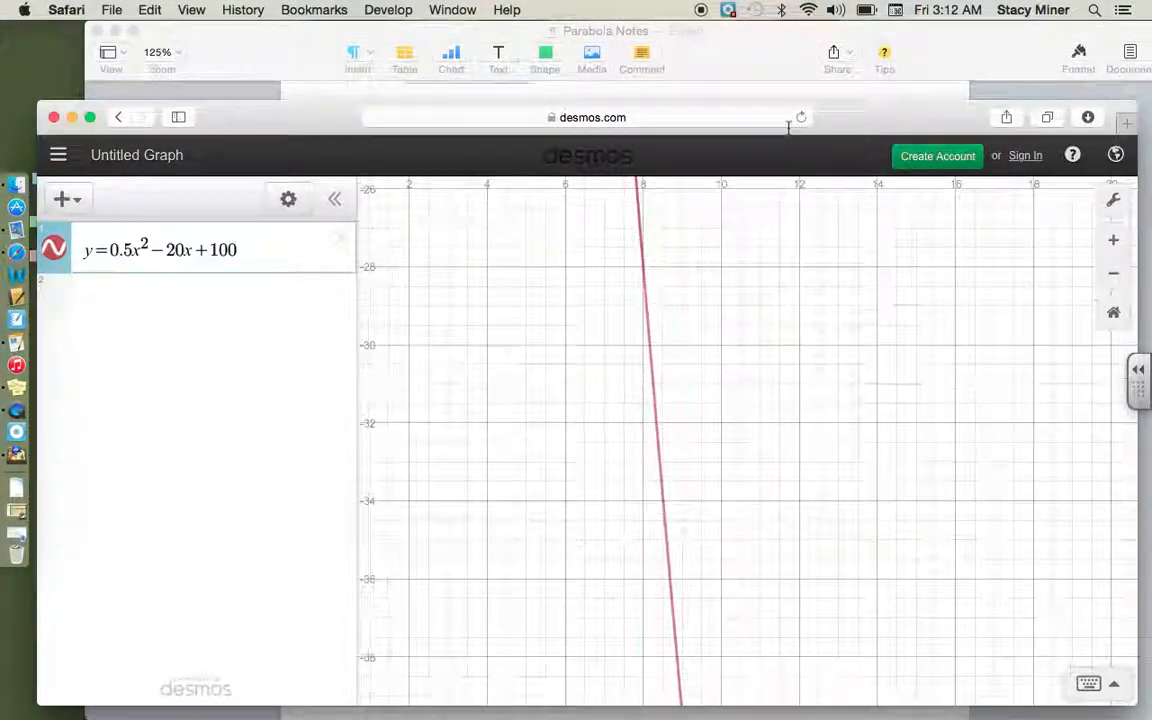
drag(875, 554, 1011, 718)
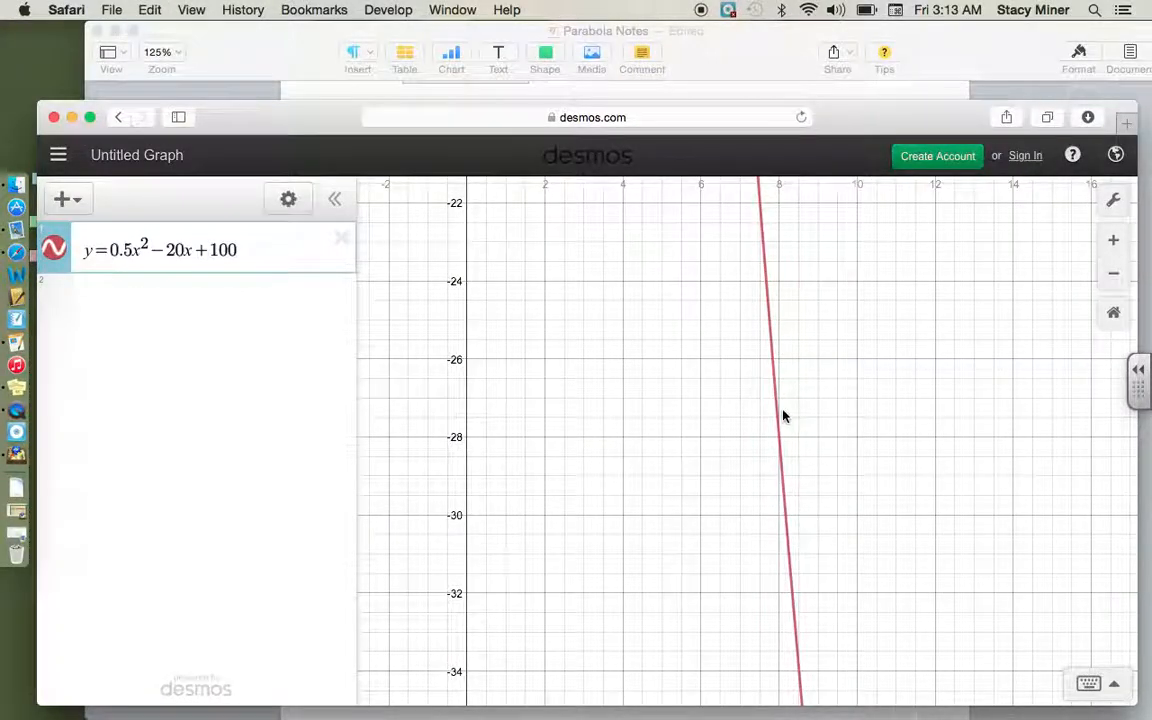
scroll(783, 416, down, 15)
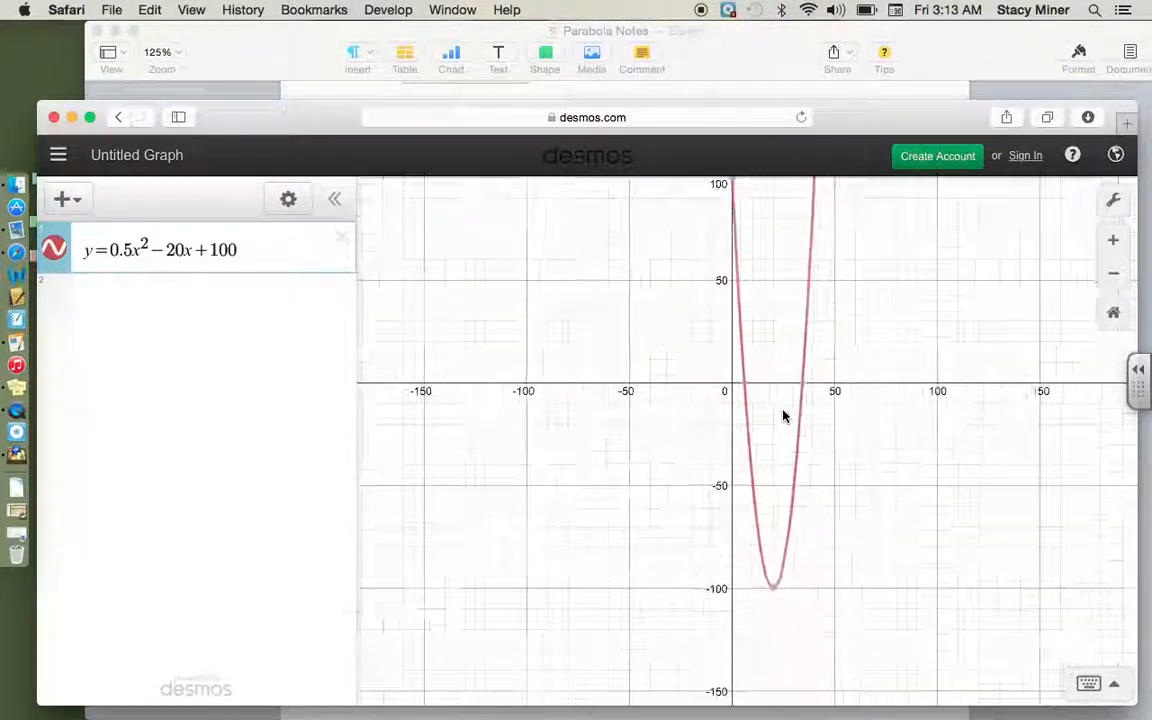
drag(872, 430, 769, 514)
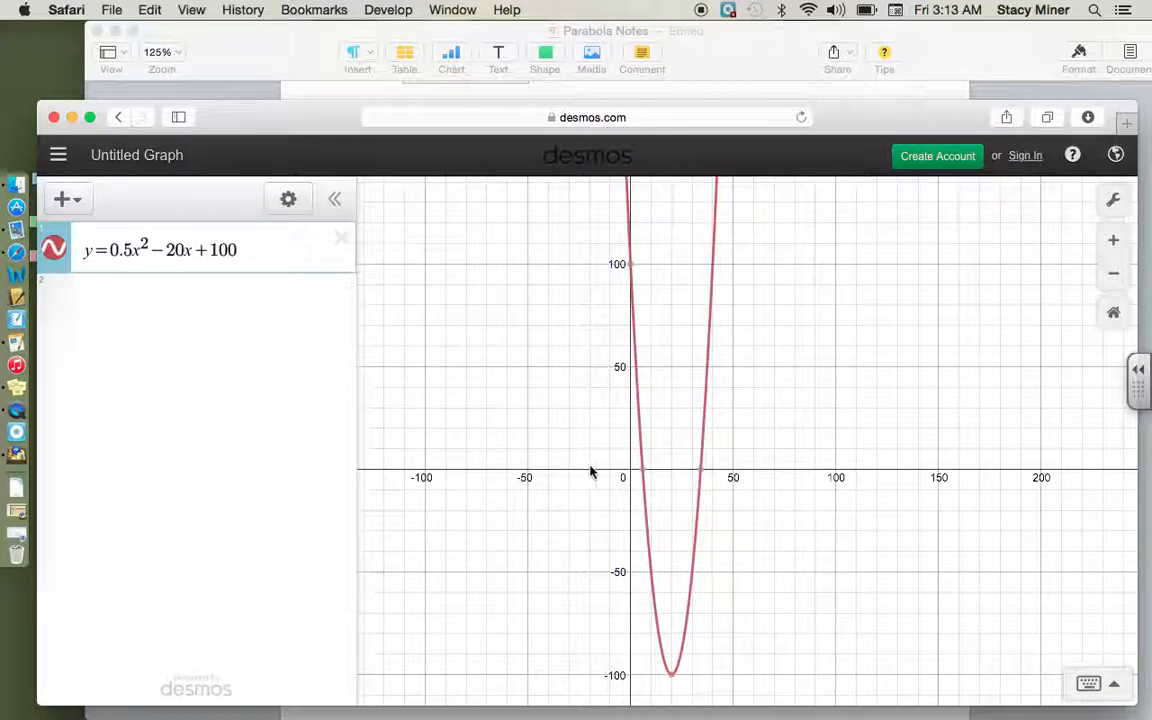
Step: Try a graph window with the y-axis minimum at -1 and the x-axis minimum at -10
click(1115, 212)
click(856, 369)
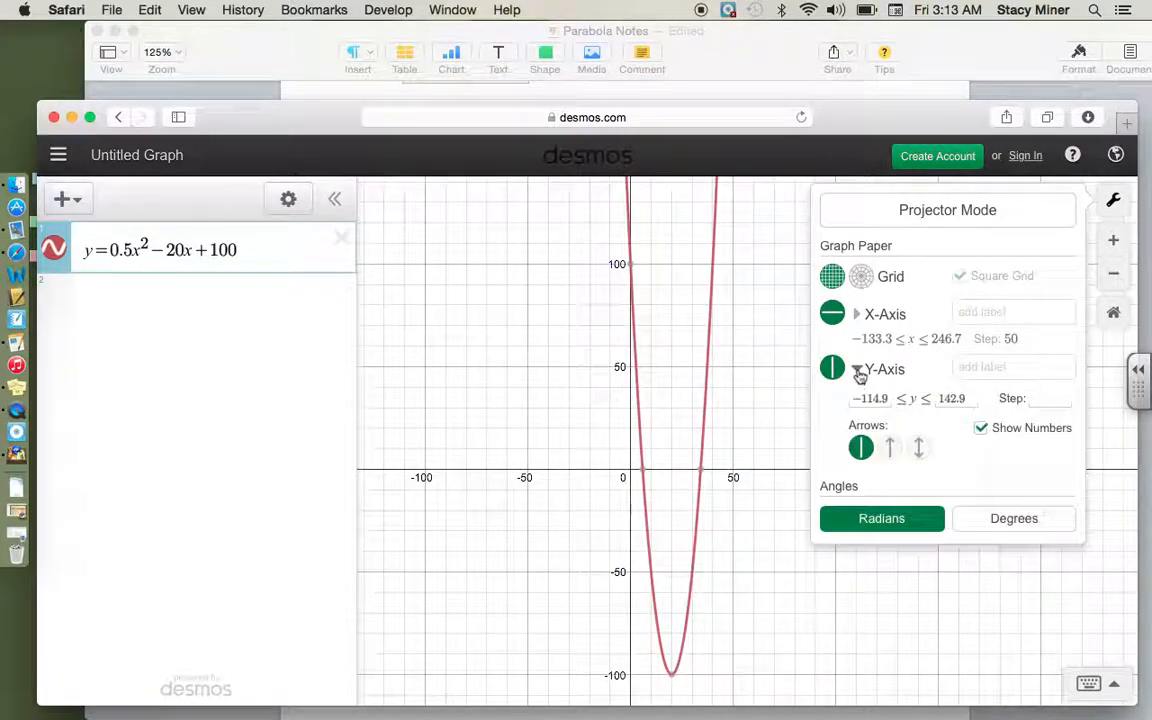
click(888, 399)
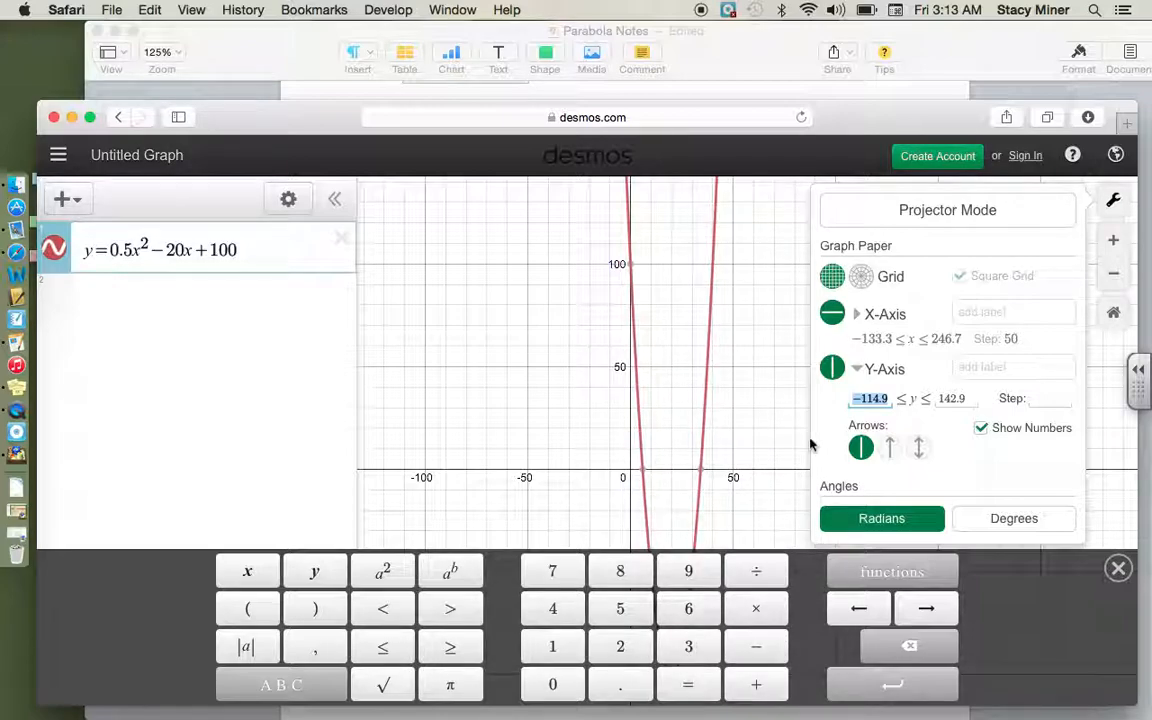
text(-1)
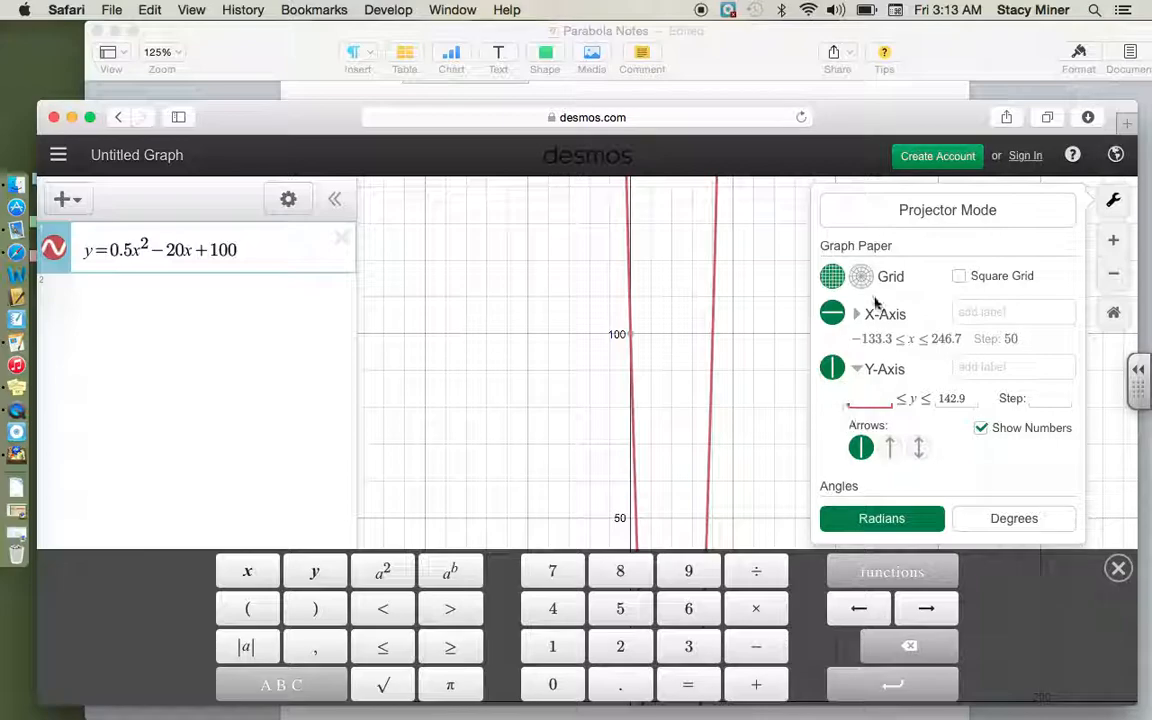
click(871, 343)
text(-10)
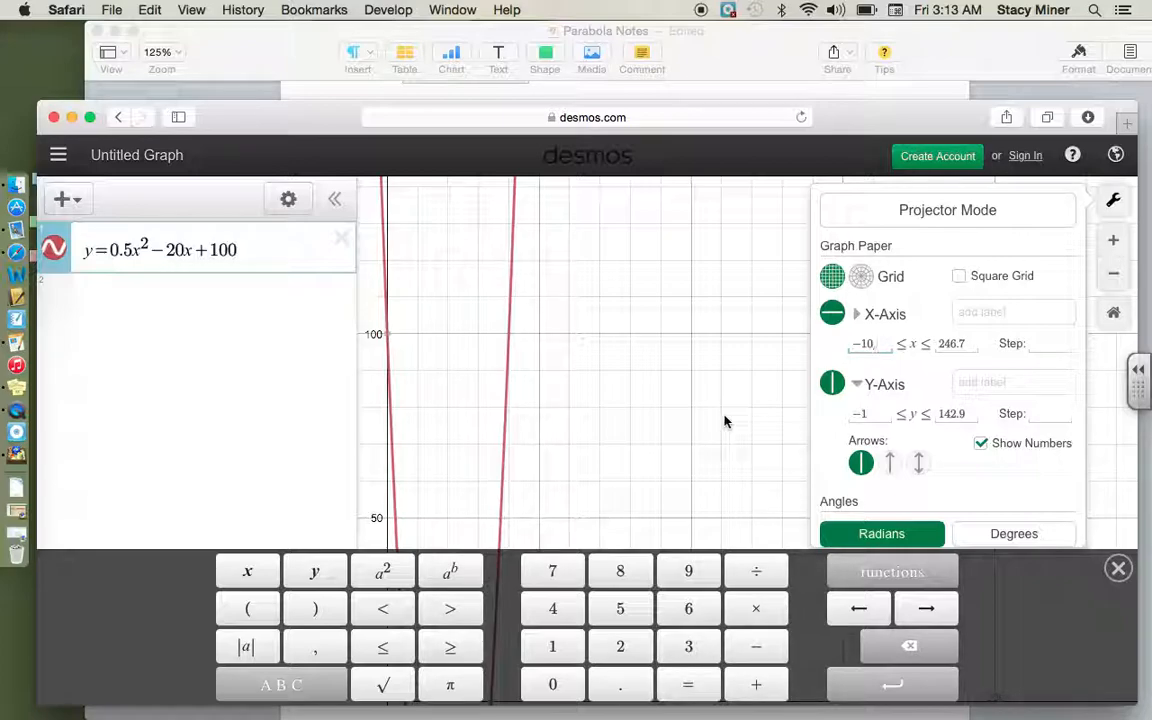
click(634, 446)
drag(632, 450, 771, 342)
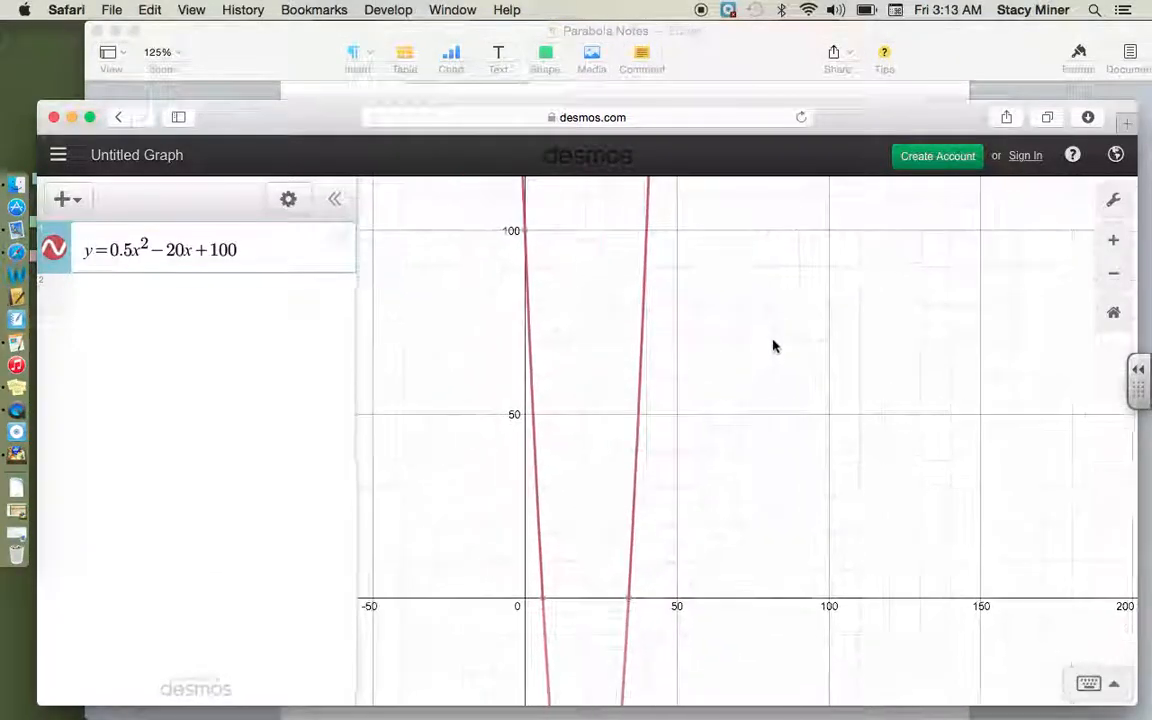
Step: Set the graph's x-axis range from -10 to 50 in the graph settings
click(1112, 202)
click(874, 341)
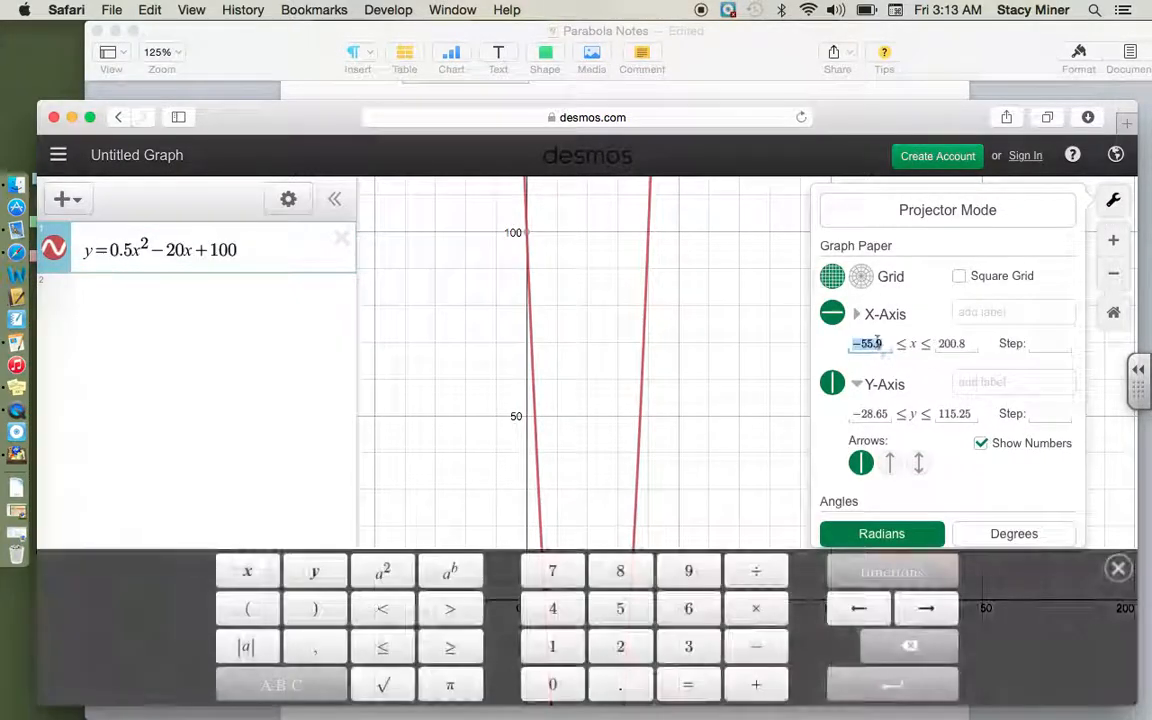
text(-10)
click(955, 344)
text(50)
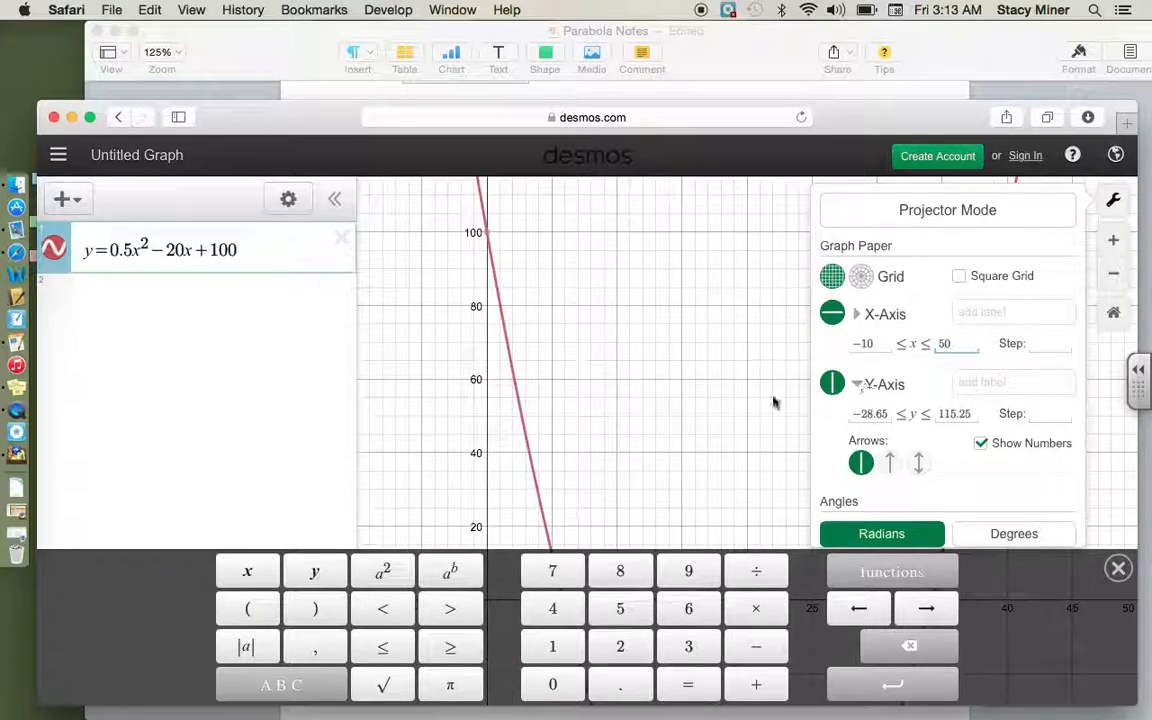
click(615, 427)
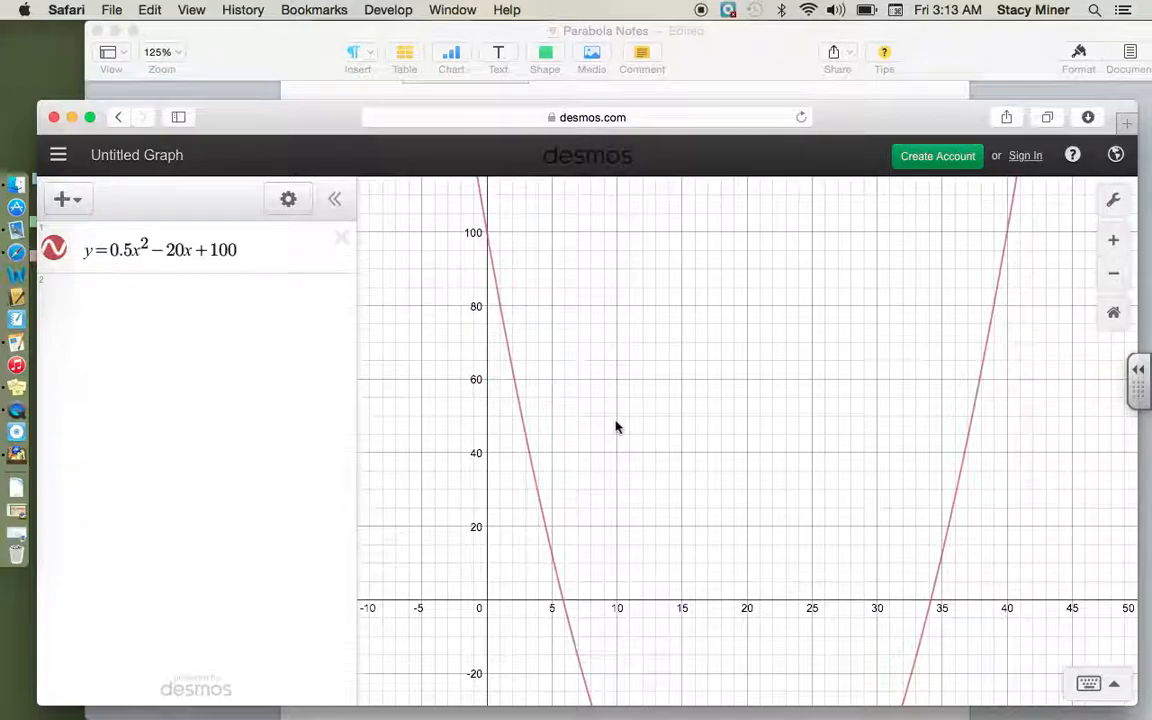
Step: Check how far the parabola extends vertically and set the y-axis range from -110 to 110
drag(615, 427, 596, 278)
drag(628, 364, 609, 219)
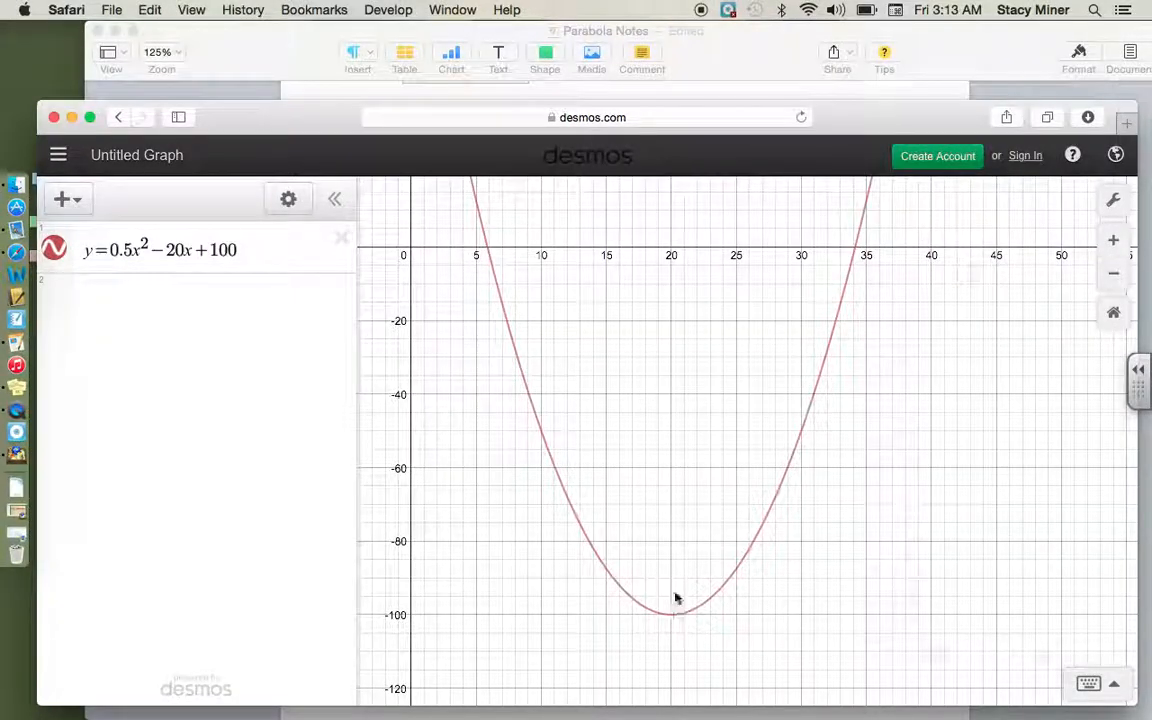
drag(640, 370, 664, 717)
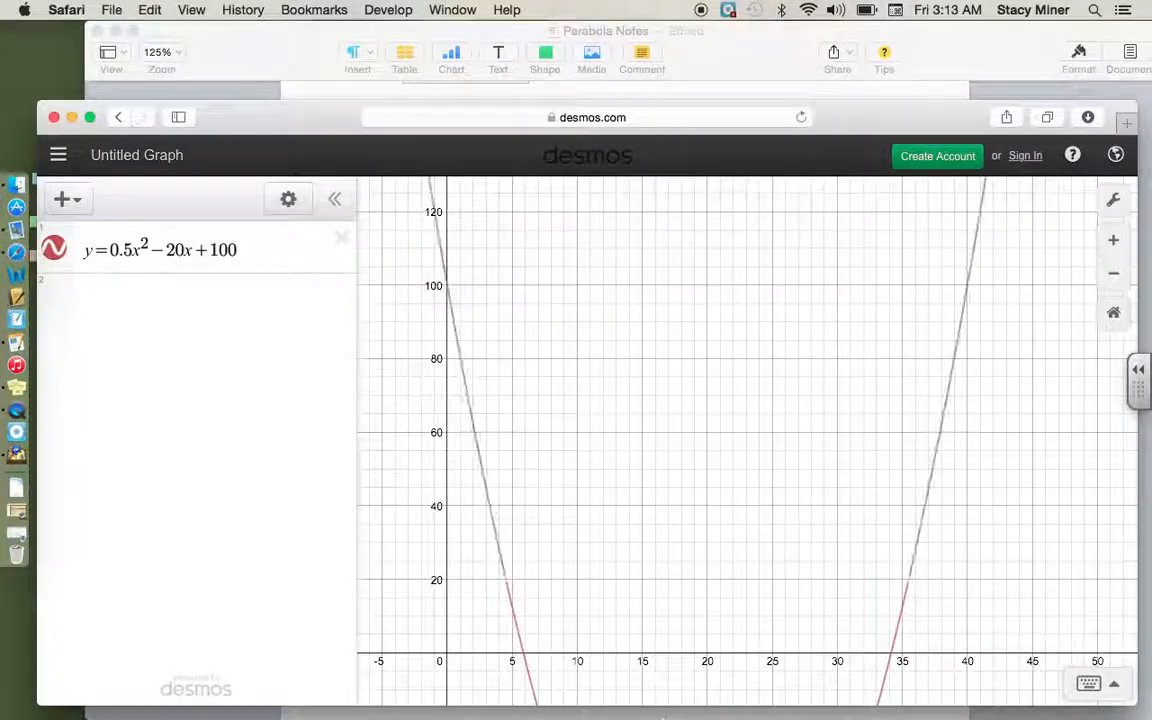
click(1112, 199)
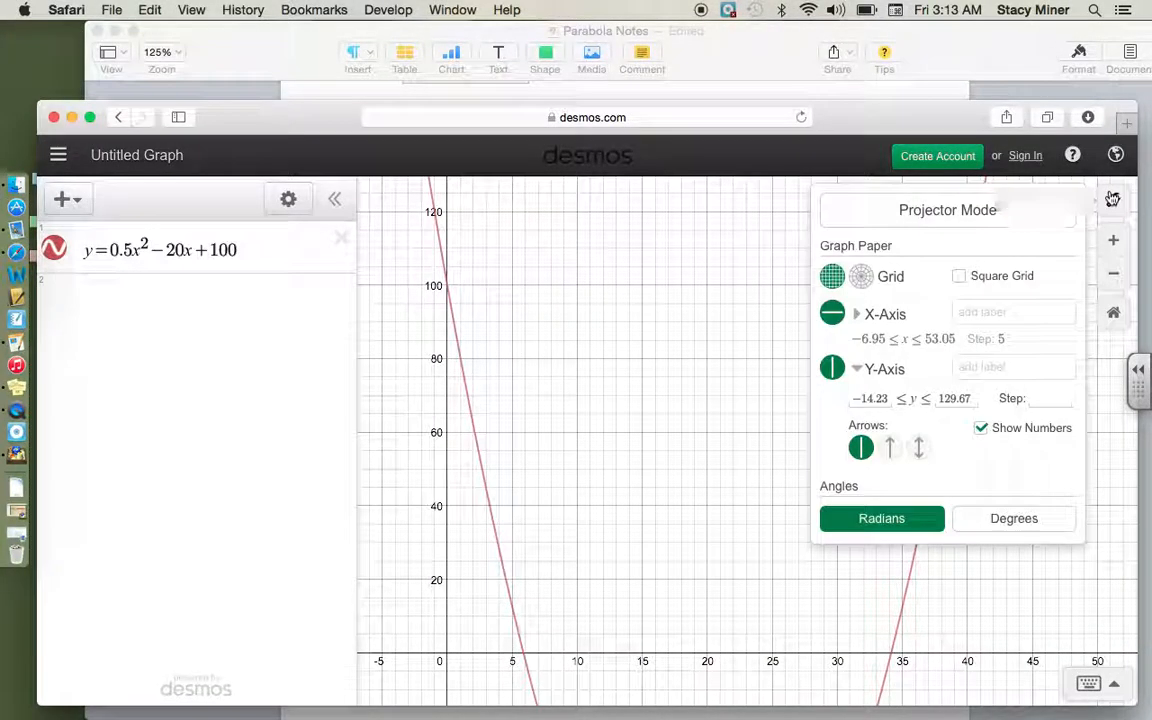
double_click(885, 398)
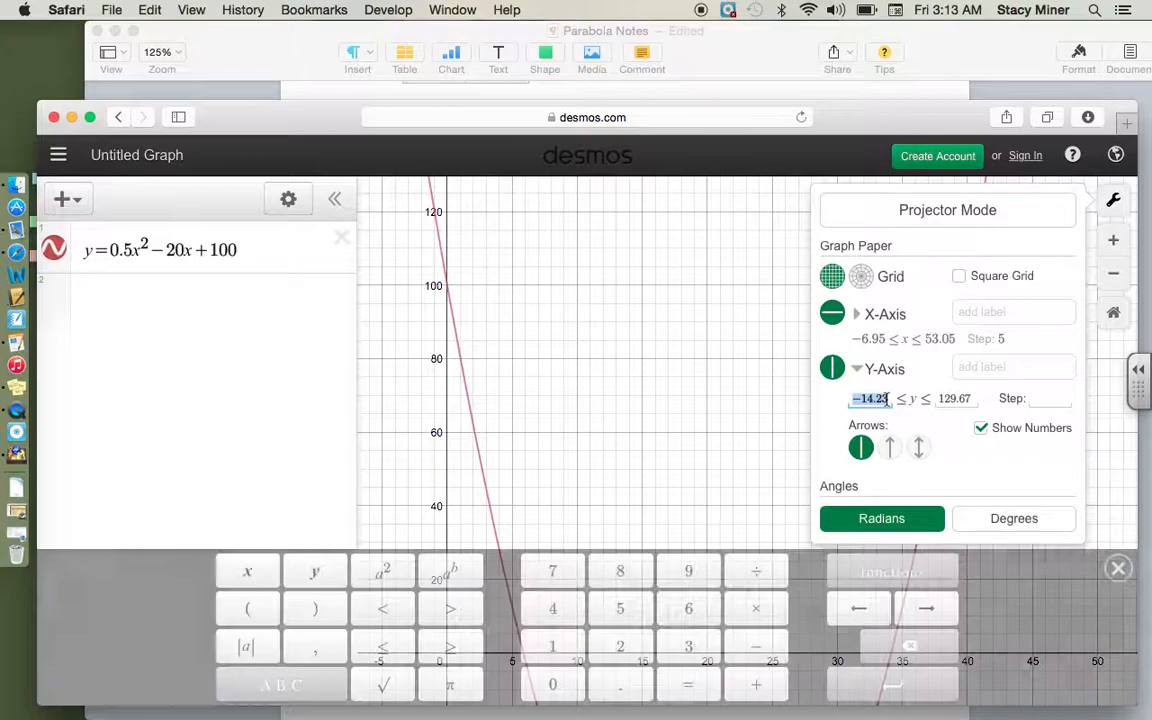
key(BackSpace)
text(110)
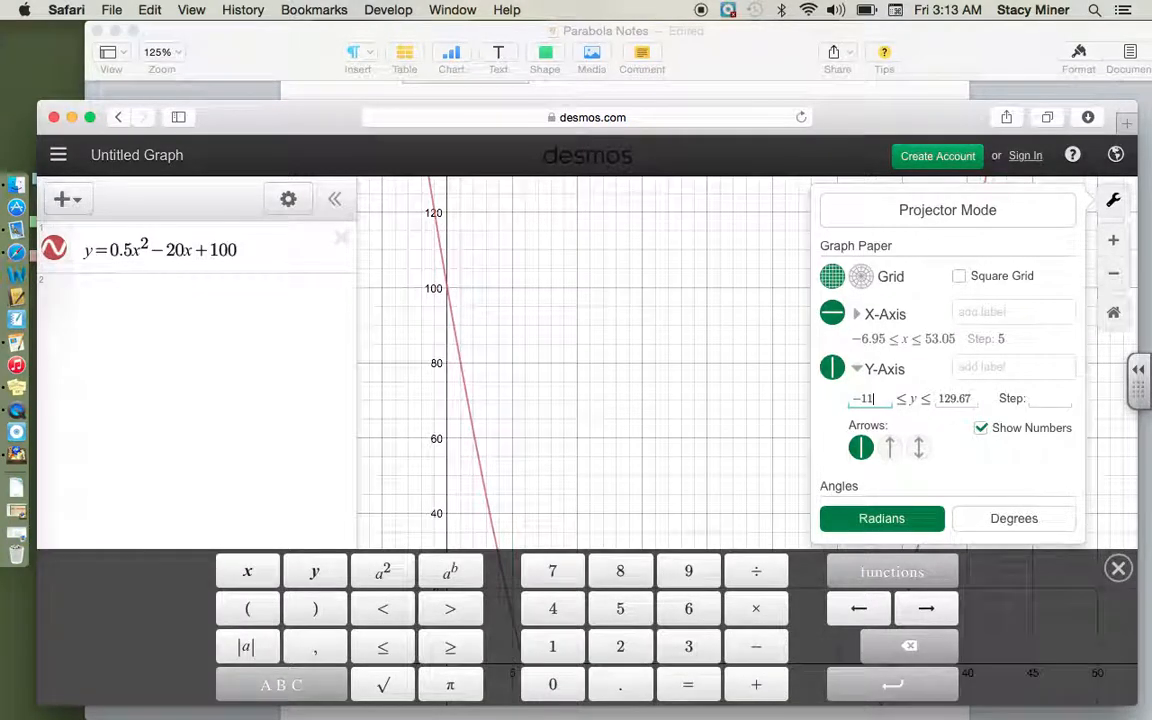
double_click(958, 398)
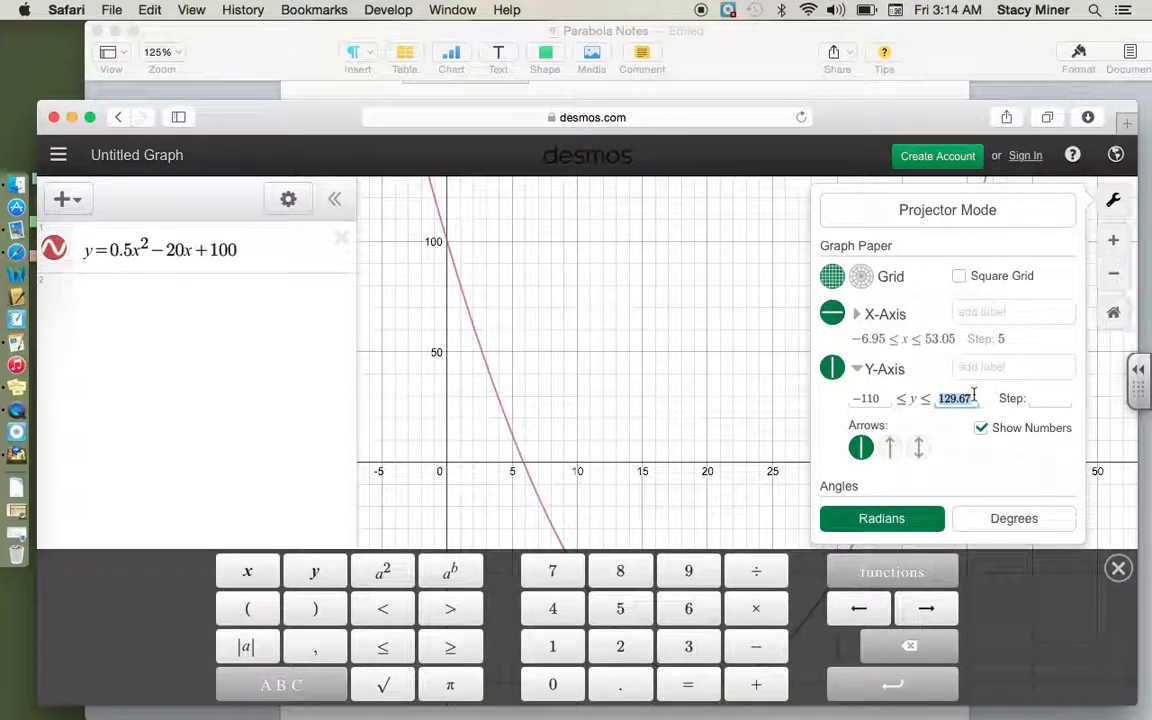
text(110)
click(720, 457)
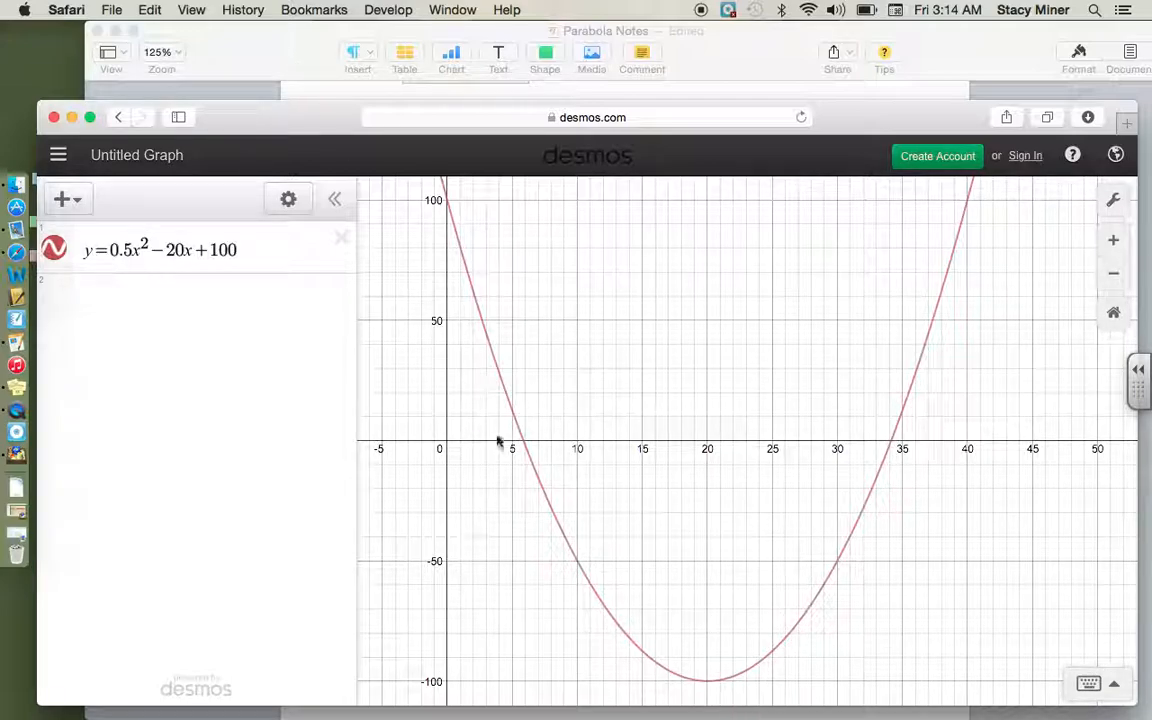
Step: Review the graph's axis ranges, then write the x window -5 < x < 40 under question 1 in the Pages notes
click(1112, 204)
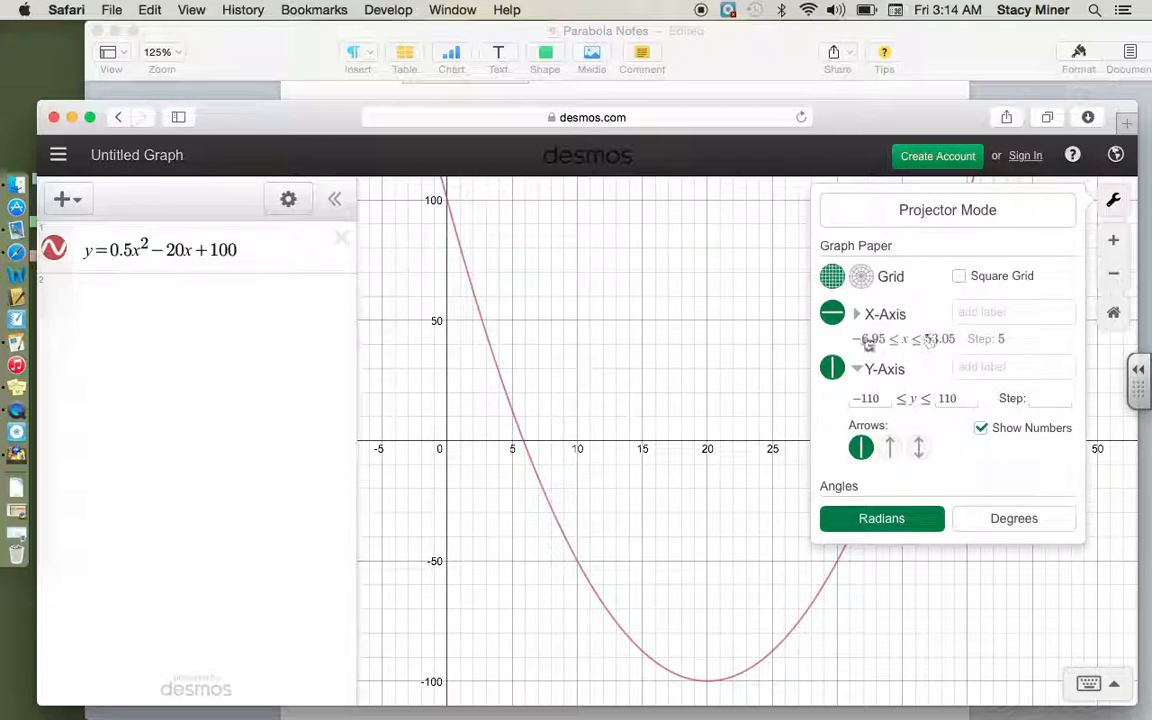
click(735, 357)
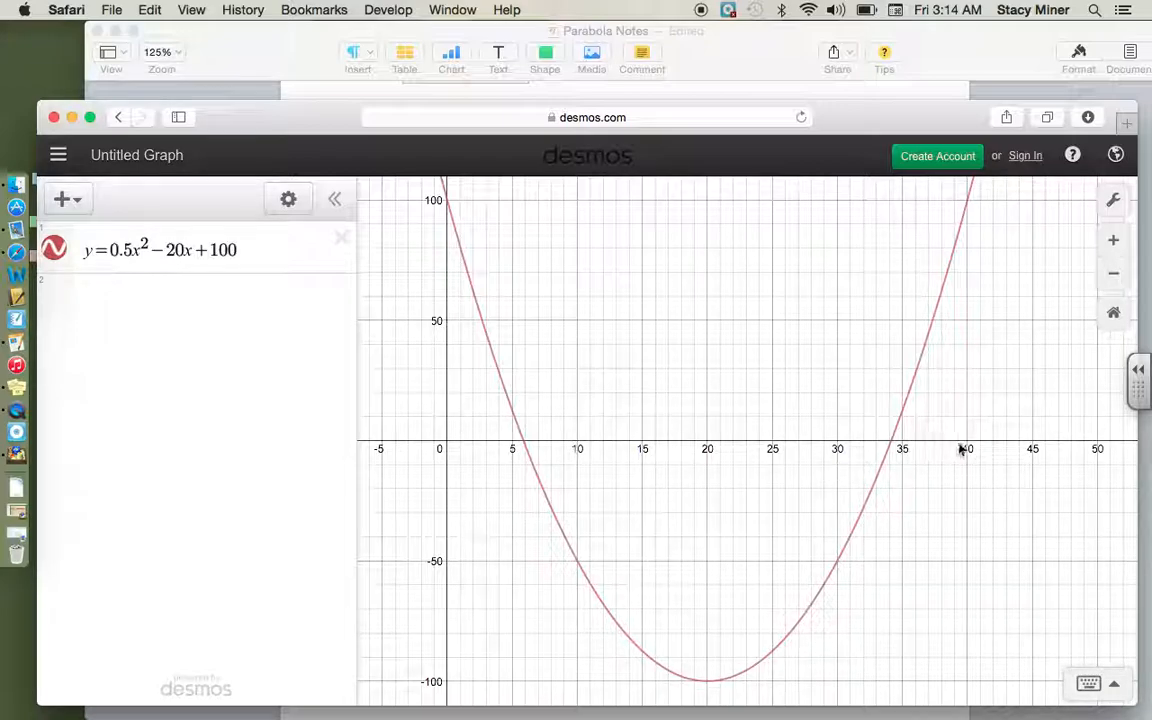
click(742, 52)
click(527, 382)
click(494, 331)
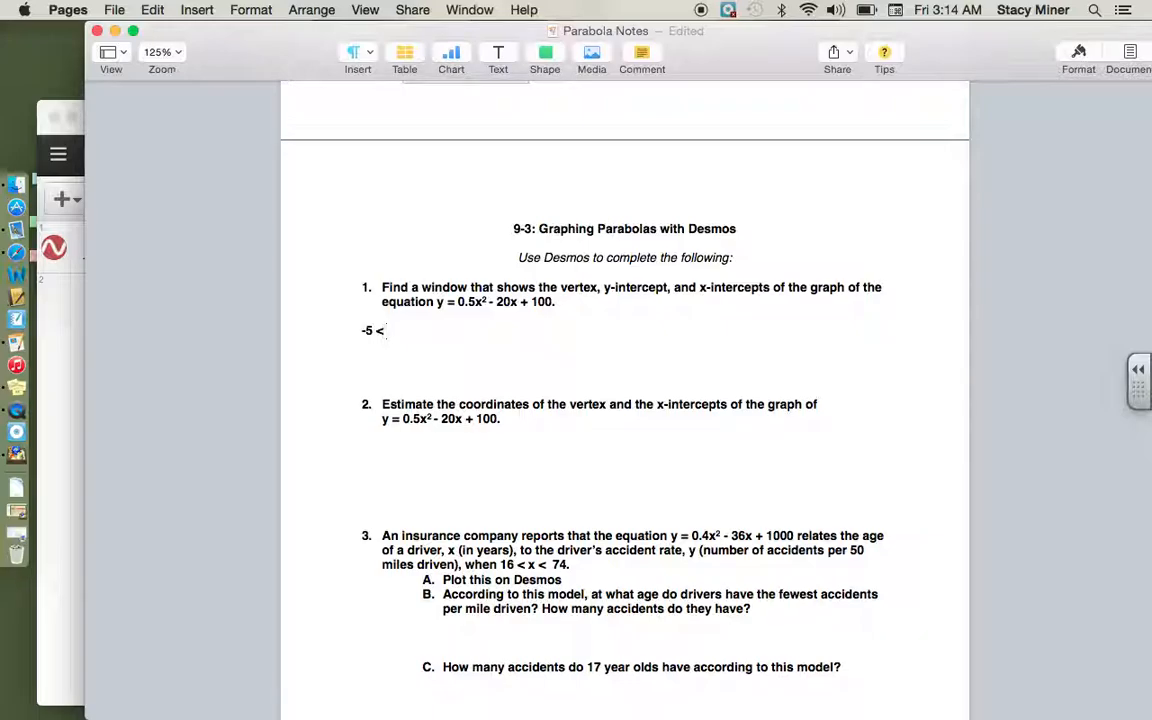
text(-5 < x < 40,)
Step: Recheck the Desmos graph and add the y window -110 < y < 100 to the question 1 answer in the Pages notes
click(44, 121)
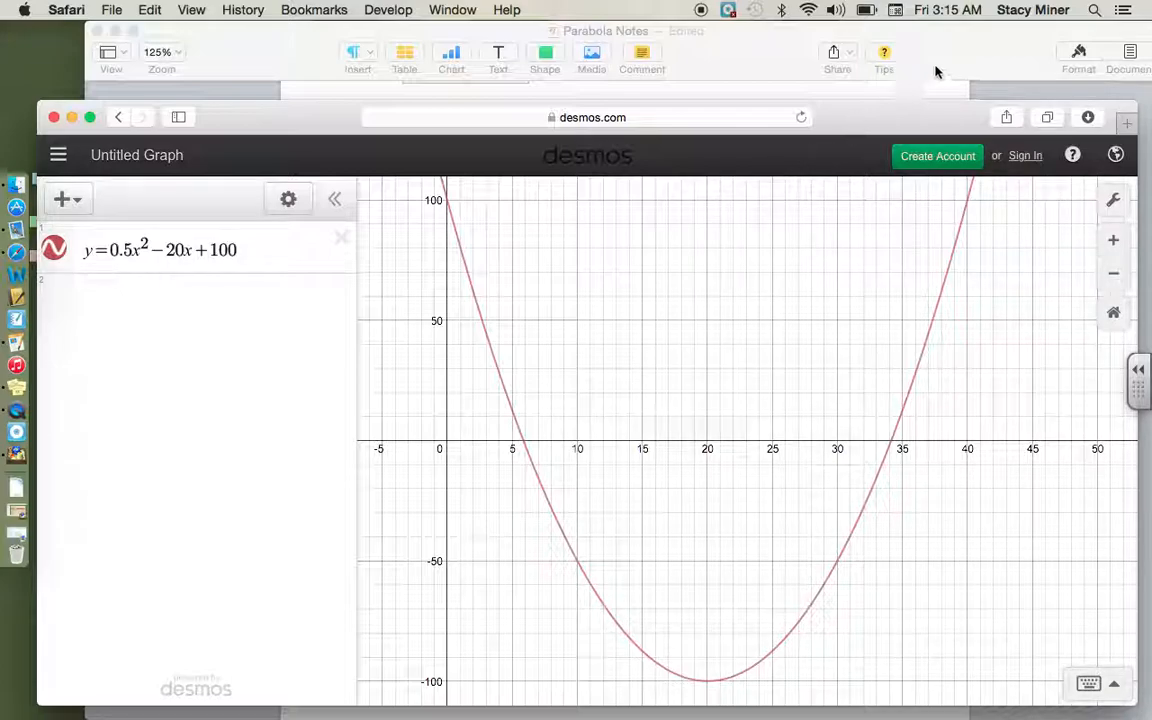
click(975, 64)
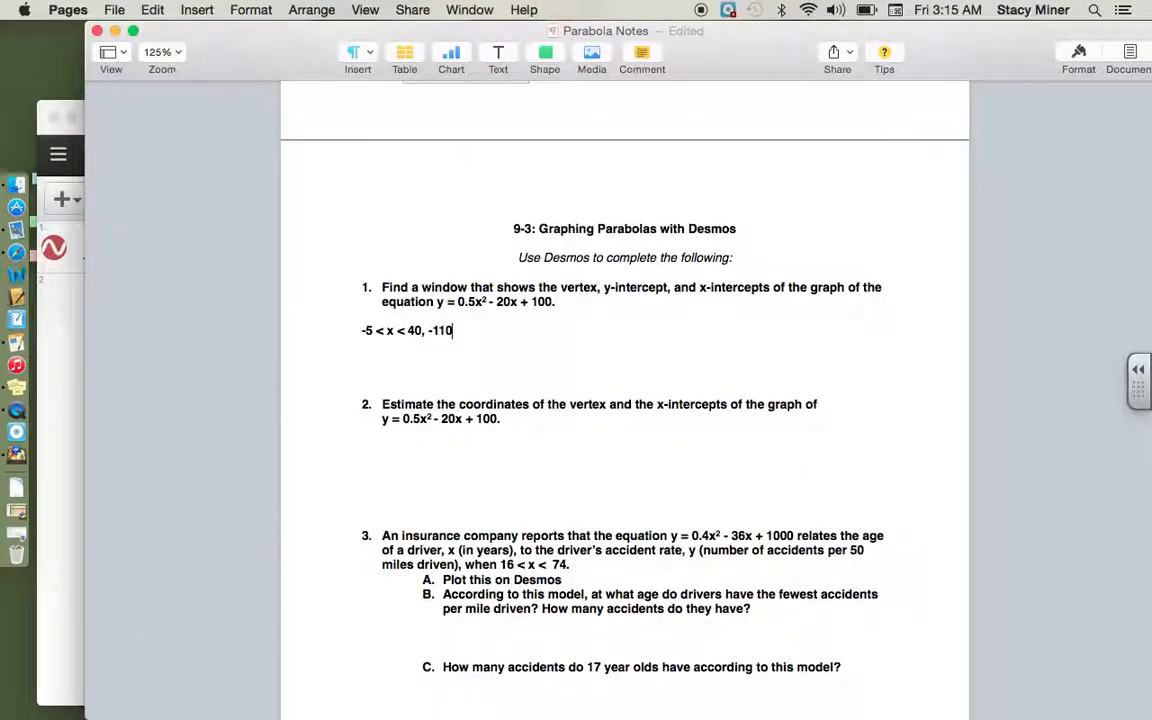
text(y < 100)
Step: Mark the parabola's vertex on the Desmos graph, then write (20, -100) under question 2 in the Pages notes
click(42, 130)
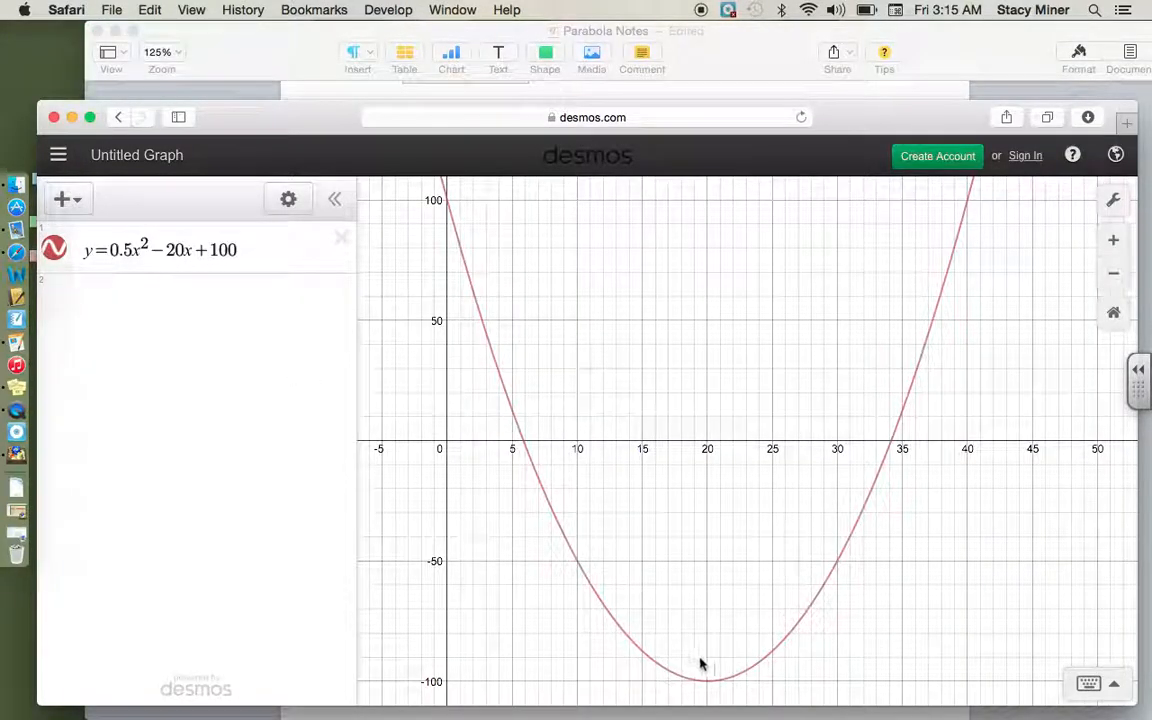
drag(720, 516, 715, 401)
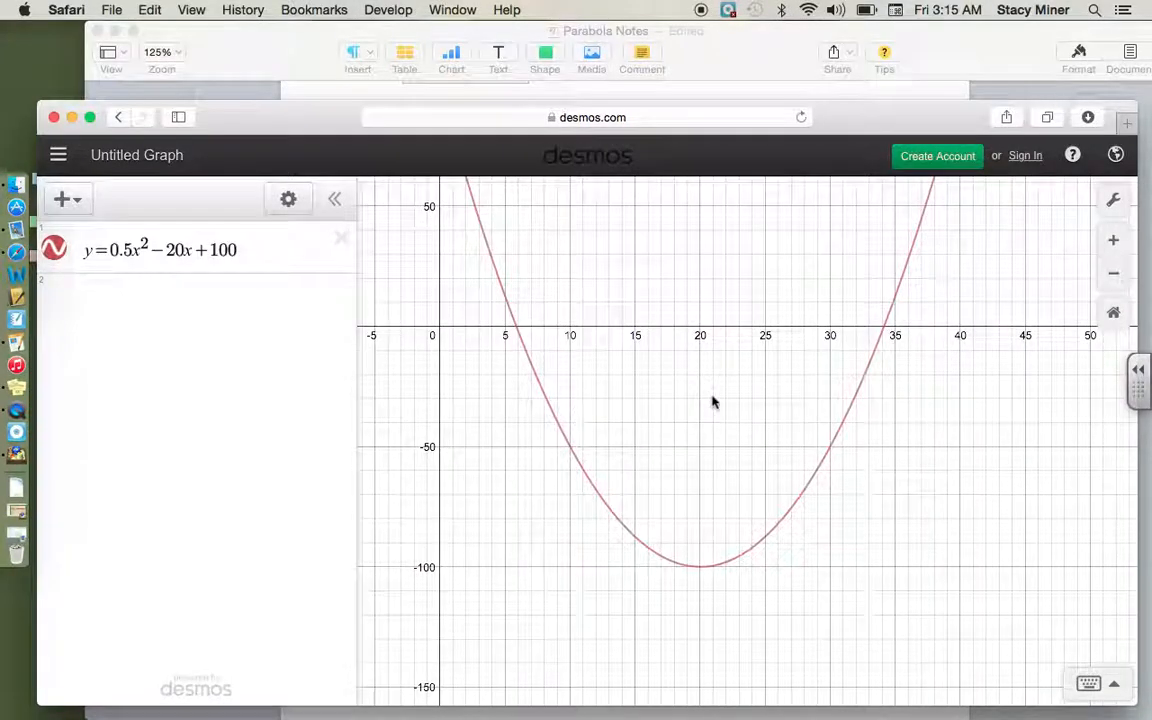
click(698, 569)
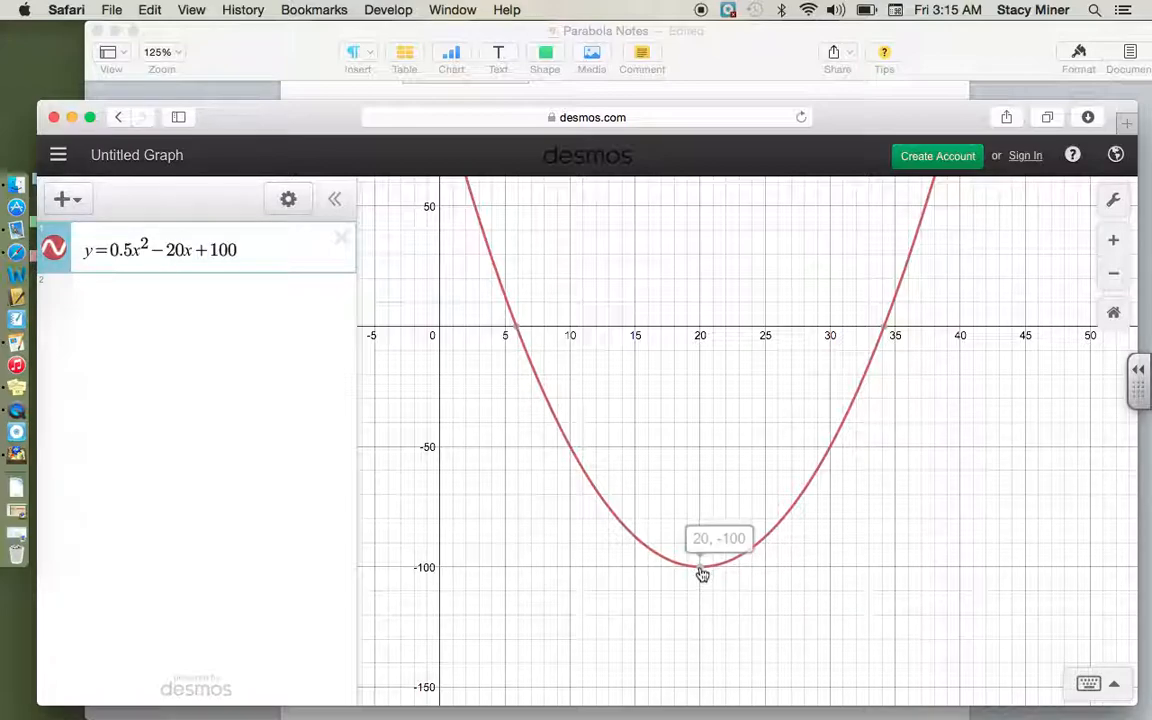
click(702, 580)
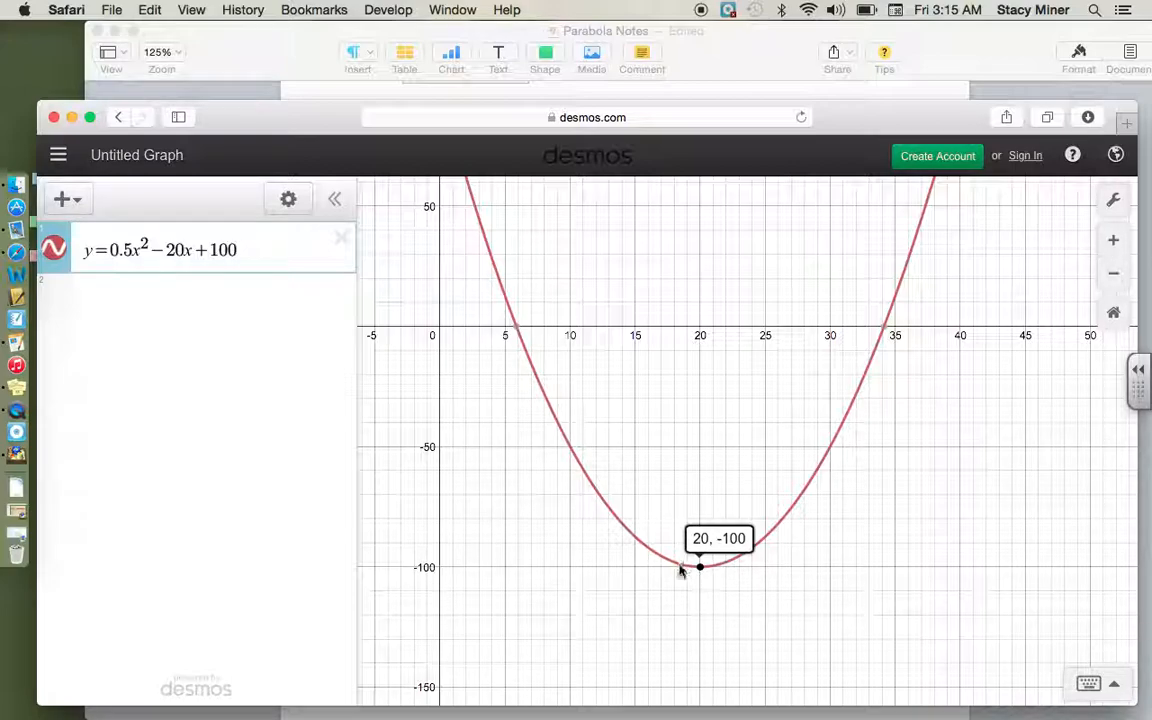
click(700, 567)
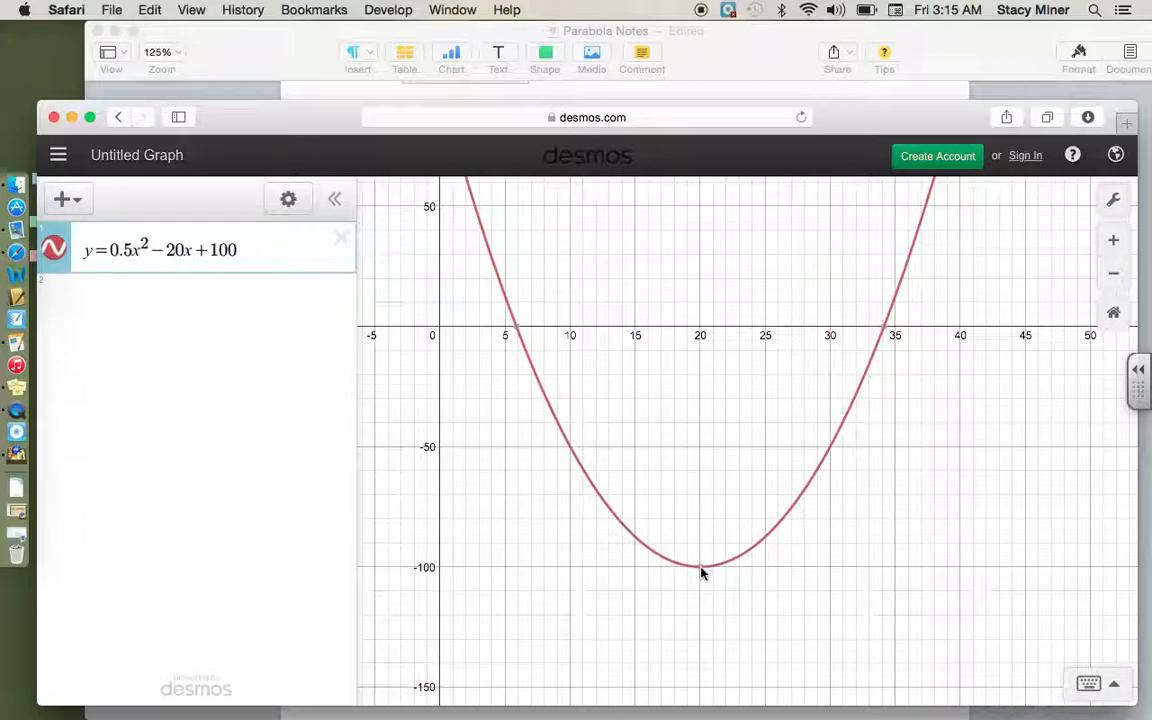
mouse_move(700, 582)
click(707, 77)
text(()
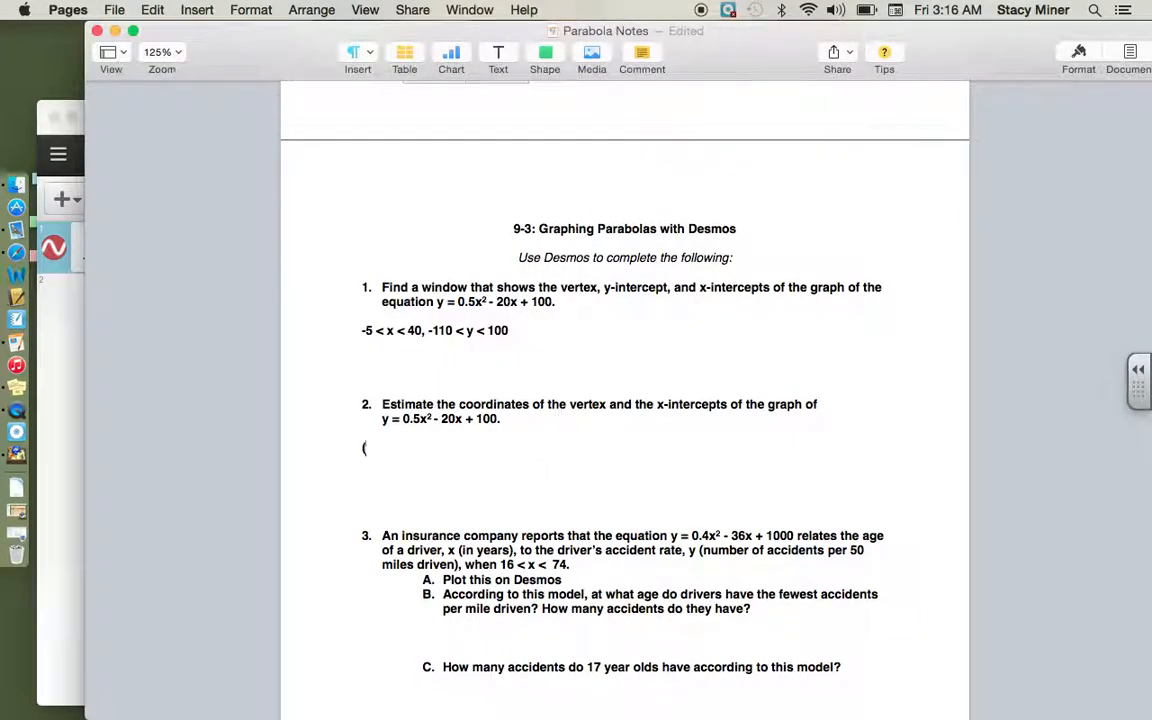
text(20, -100)
Step: Label the parabola's smaller x-intercept in Desmos, then write (5.86, 0) on a new line below the vertex in the Pages notes
click(42, 104)
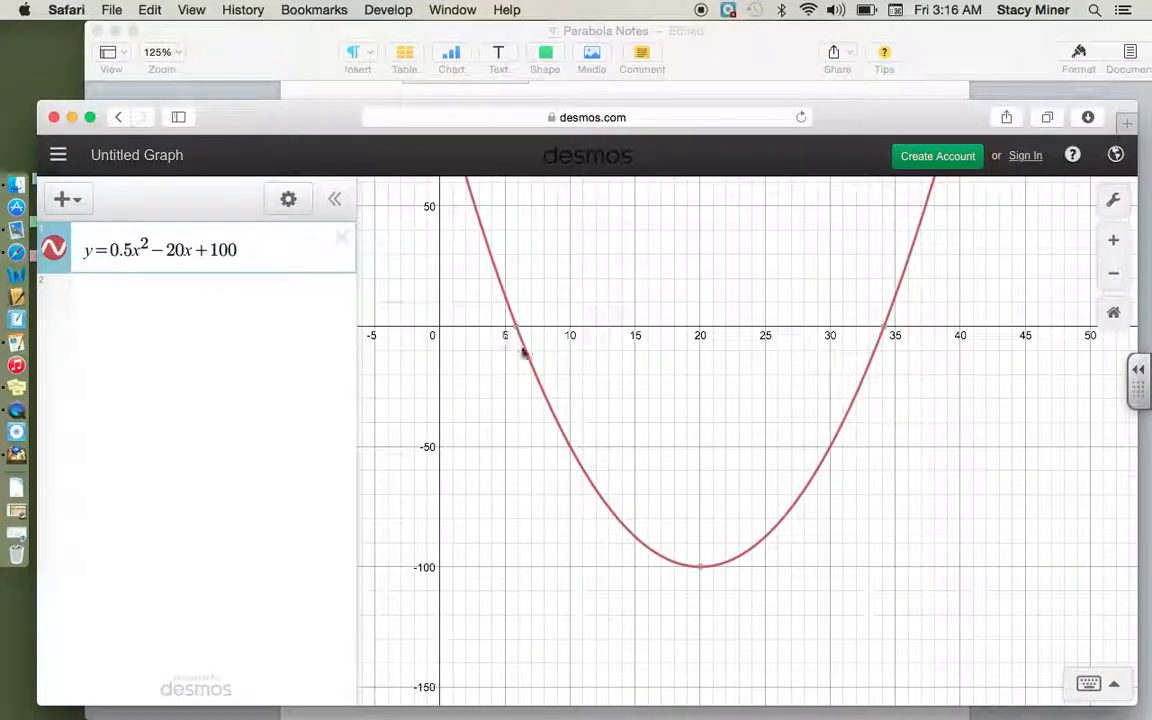
mouse_move(895, 322)
mouse_move(521, 336)
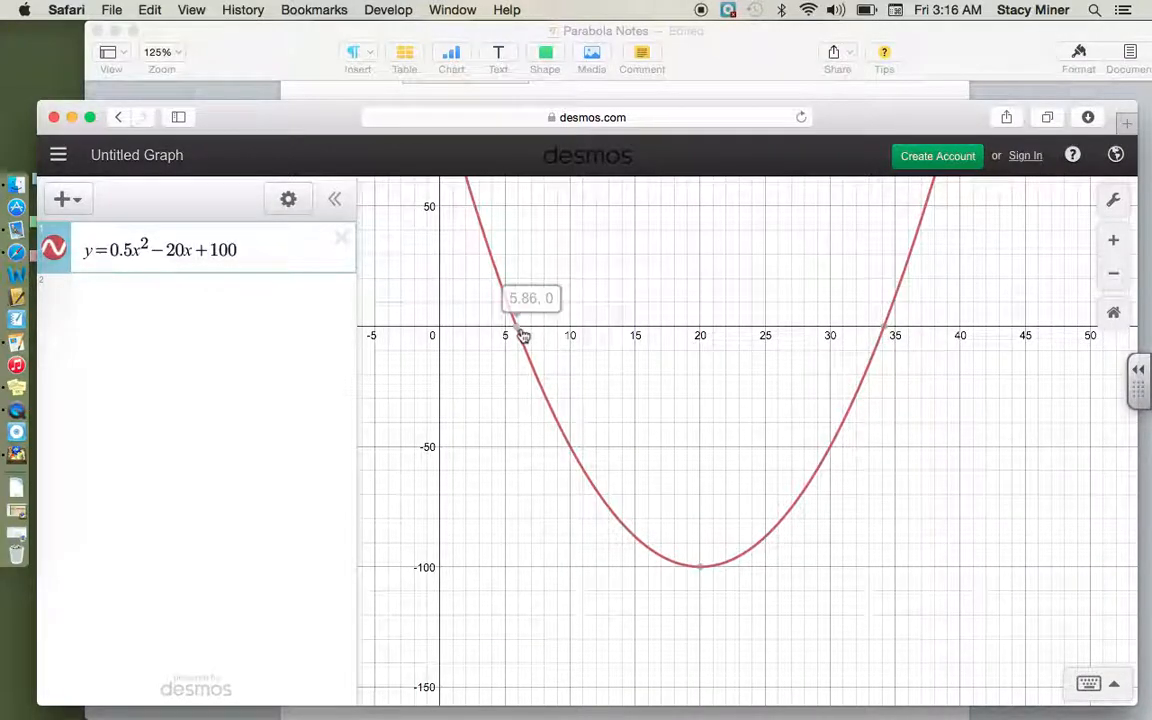
click(519, 334)
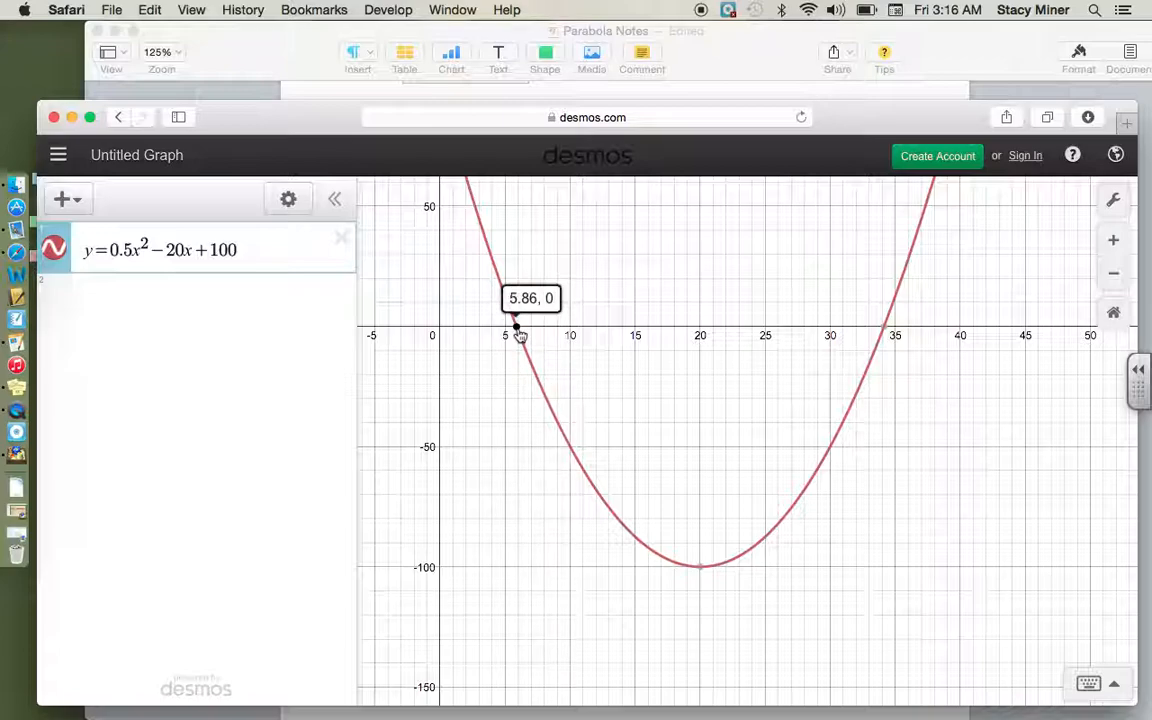
click(728, 57)
key(Return)
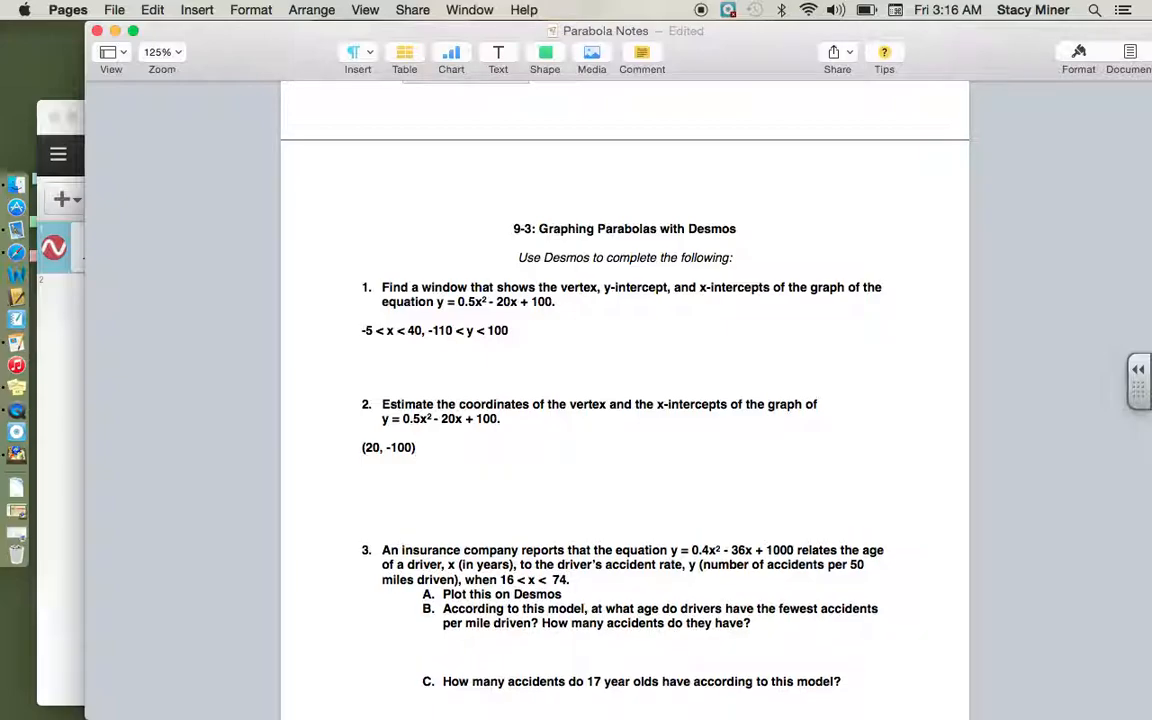
text((5.86, 0),)
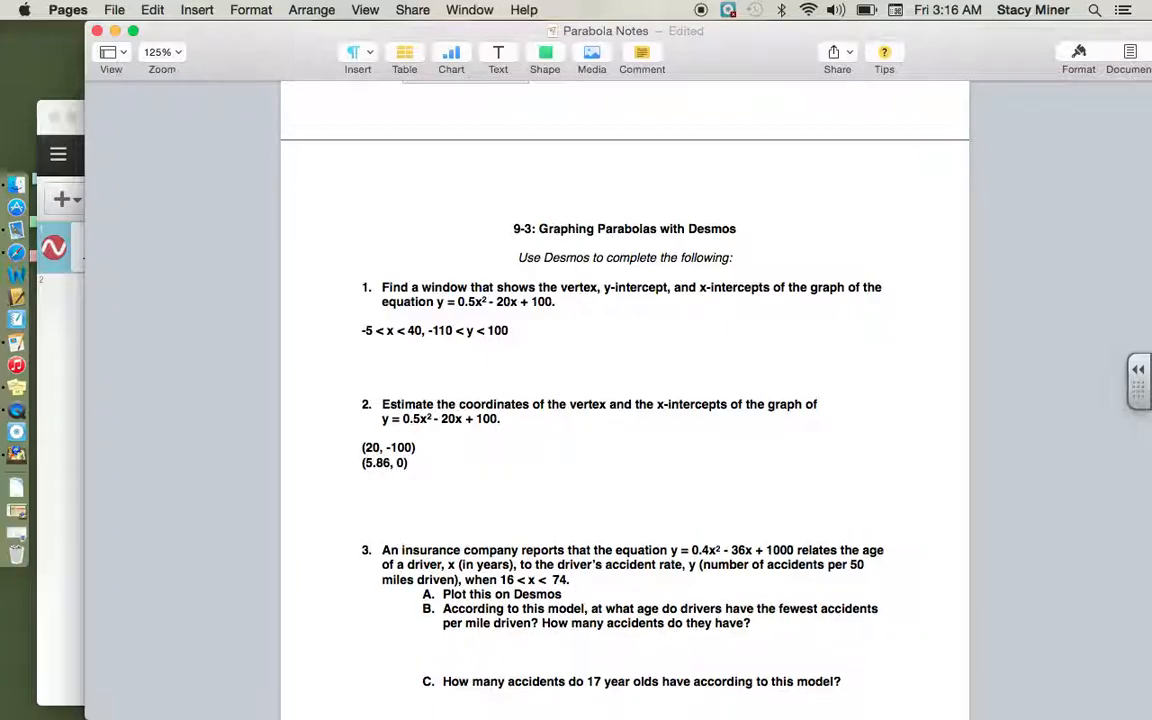
Step: Label the parabola's larger x-intercept in Desmos, then add (34.14, 0) beside the first intercept in the Pages notes
click(42, 124)
click(887, 330)
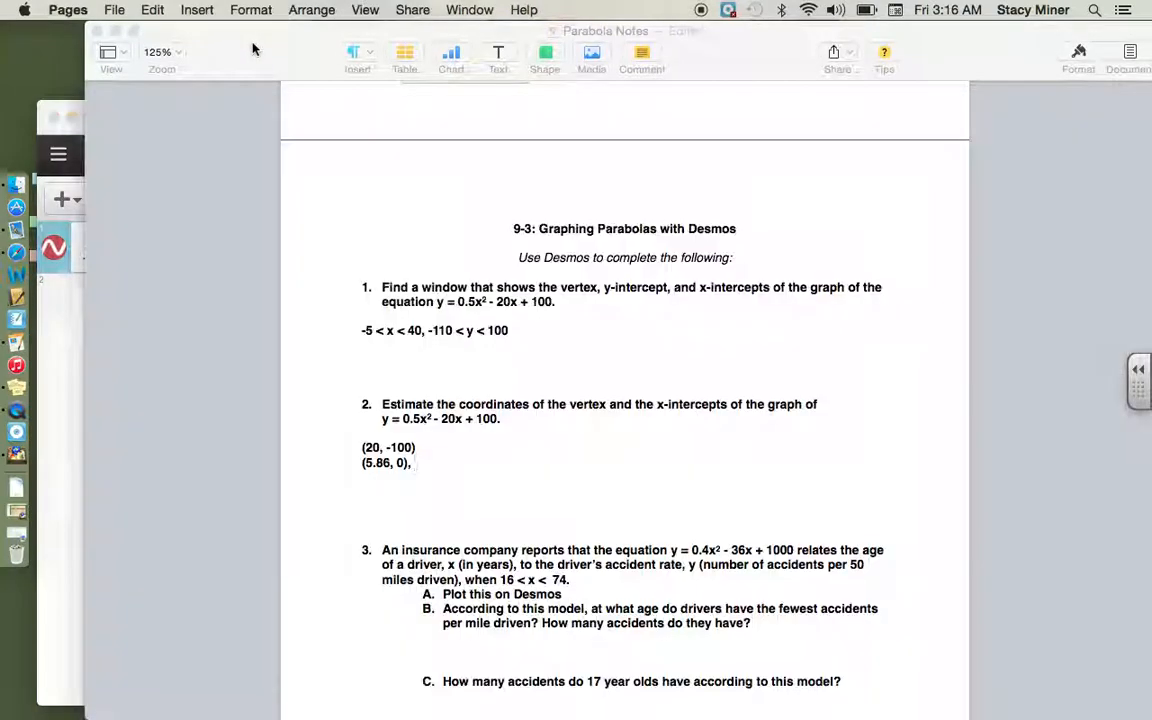
click(253, 48)
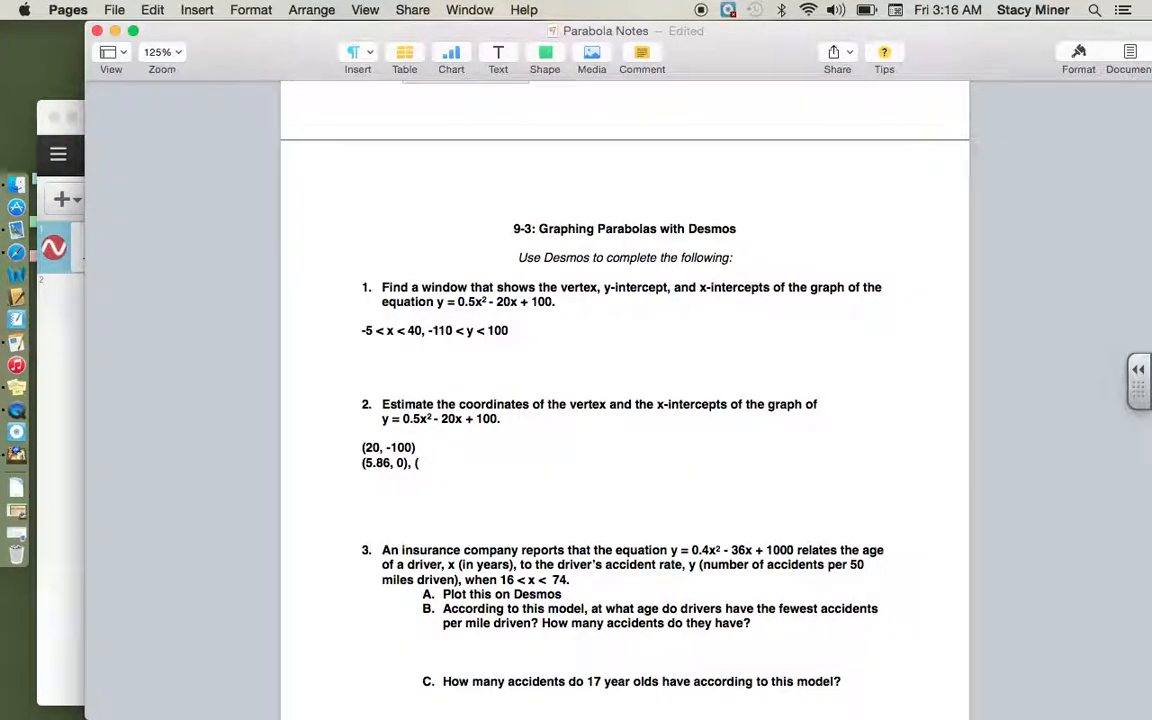
text(34.14, 0)
Step: Copy question 3's equation from the notes into a second Desmos expression and correct its squared term to read y = 0.4x² - 36x + 1000
scroll(417, 513, down, 5)
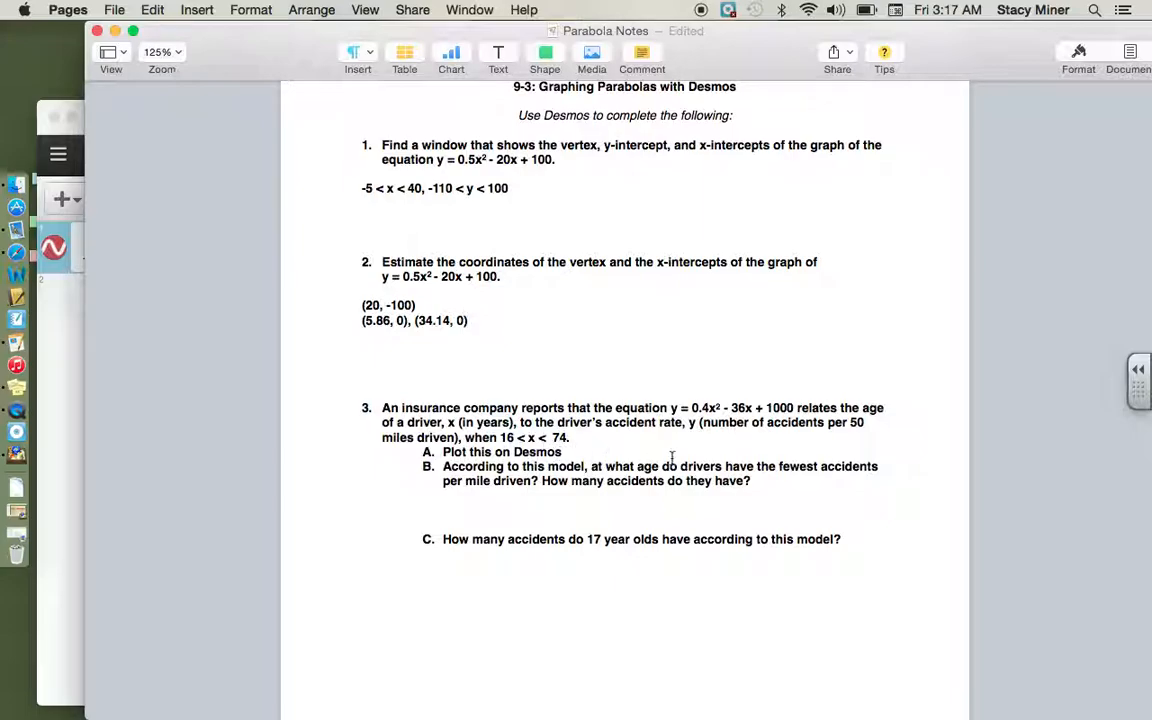
drag(670, 409, 793, 404)
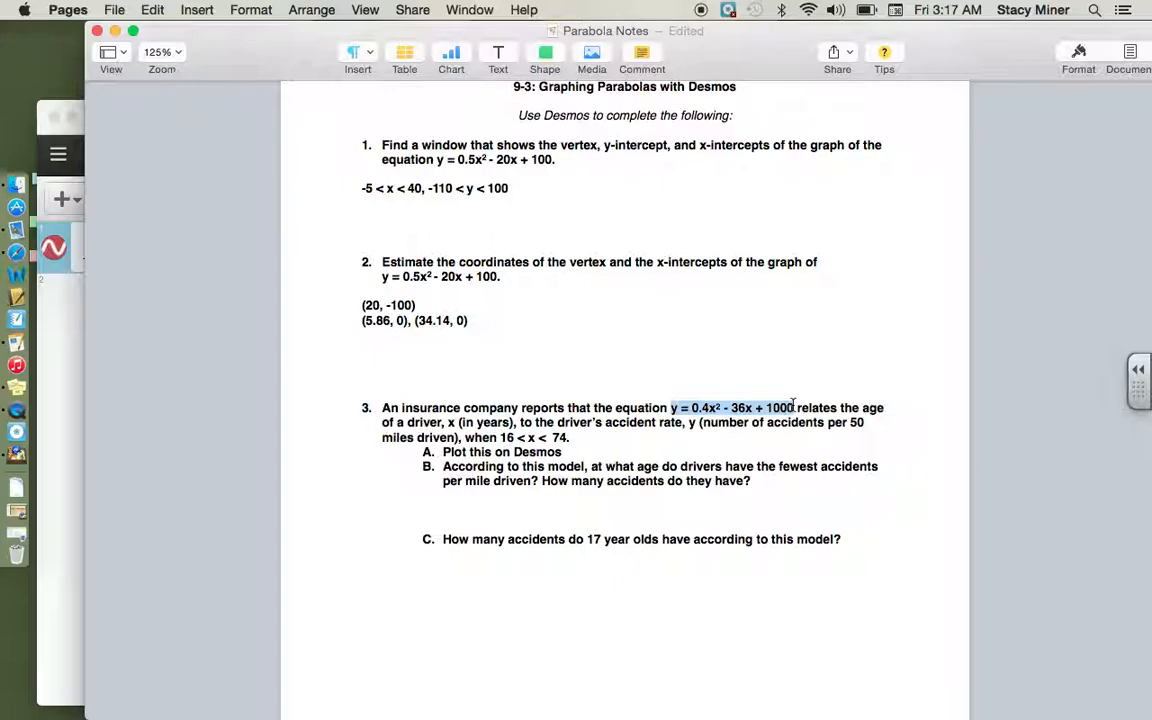
click(64, 290)
click(88, 302)
text(y=0.4x2-36x+1000)
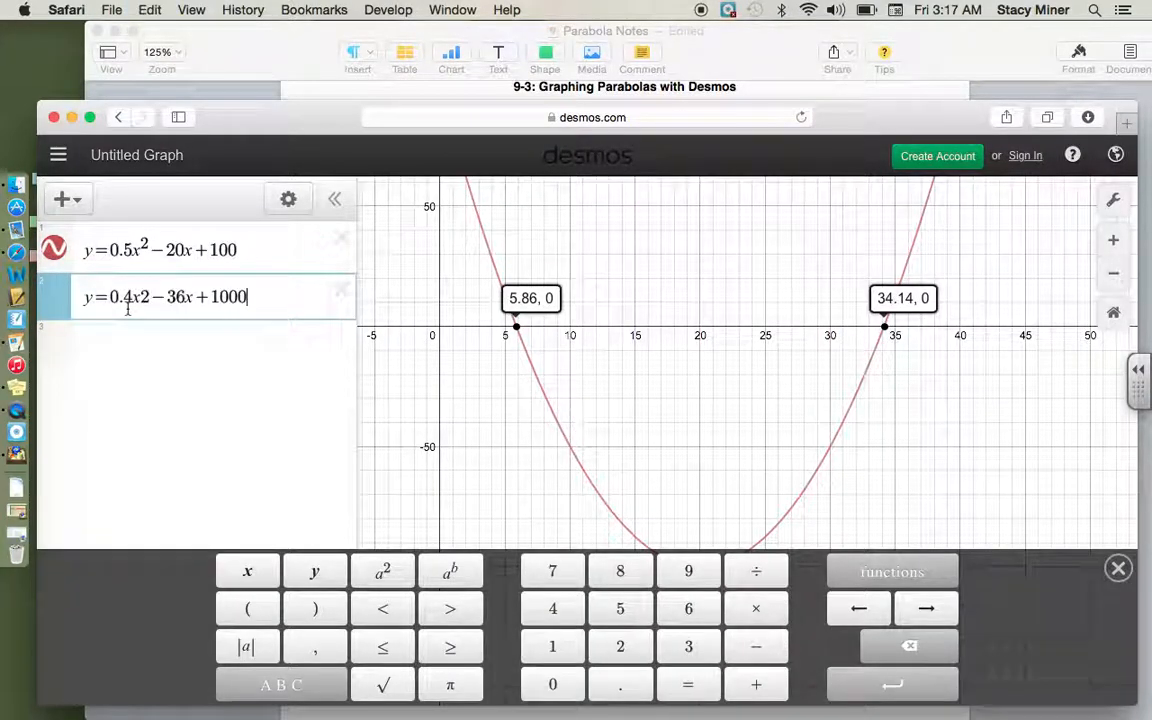
click(150, 297)
key(BackSpace)
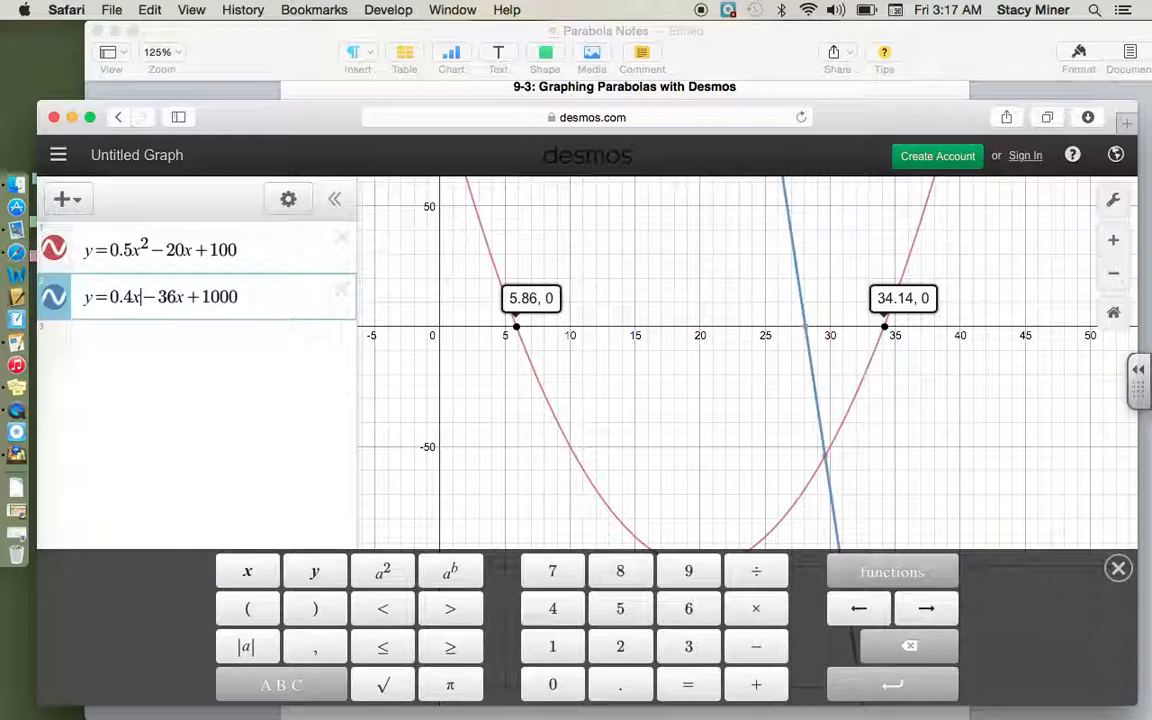
click(383, 576)
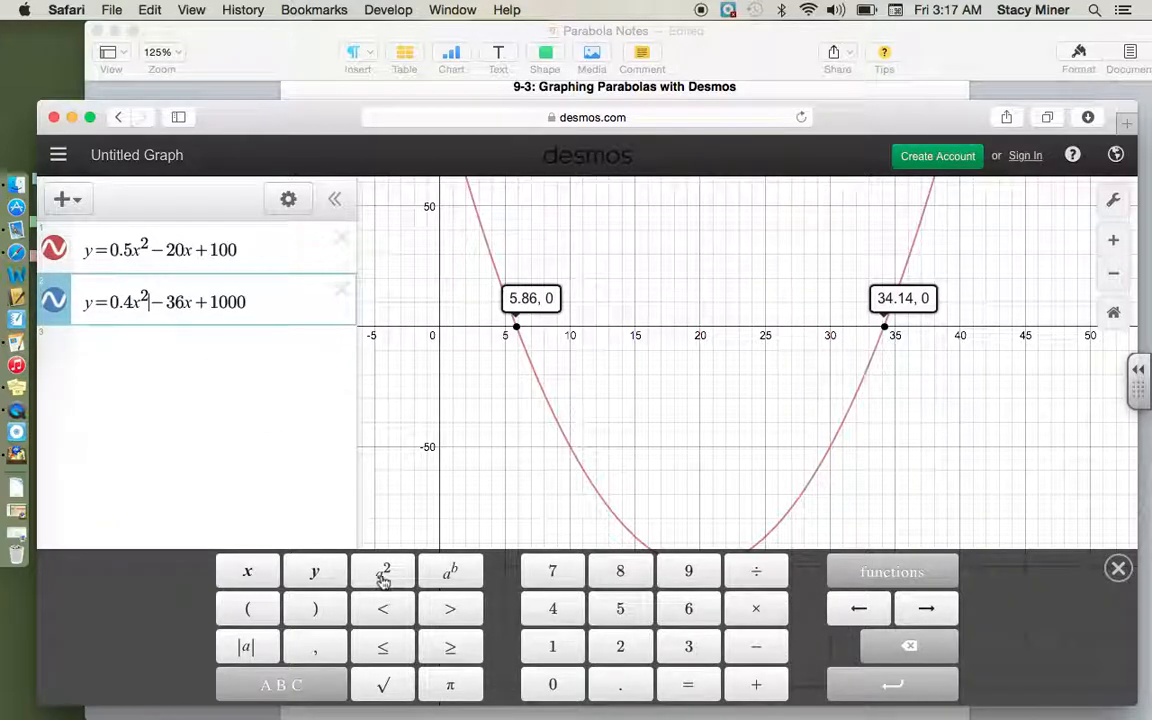
Step: Delete the first expression, y = 0.5x² - 20x + 100, from the Desmos expression list
click(296, 250)
key(BackSpace)
key(BackSpace)
key(BackSpace)
key(BackSpace)
key(BackSpace)
key(BackSpace)
key(BackSpace)
key(BackSpace)
key(BackSpace)
key(BackSpace)
key(BackSpace)
key(BackSpace)
key(BackSpace)
key(BackSpace)
key(BackSpace)
key(BackSpace)
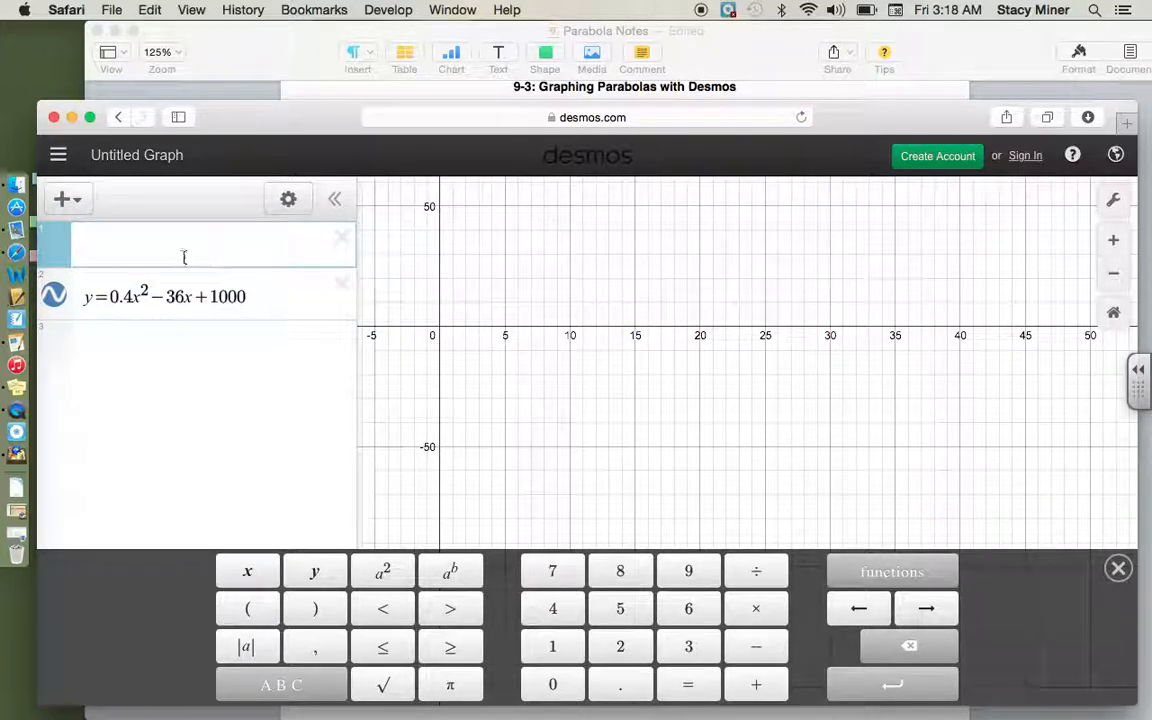
click(342, 240)
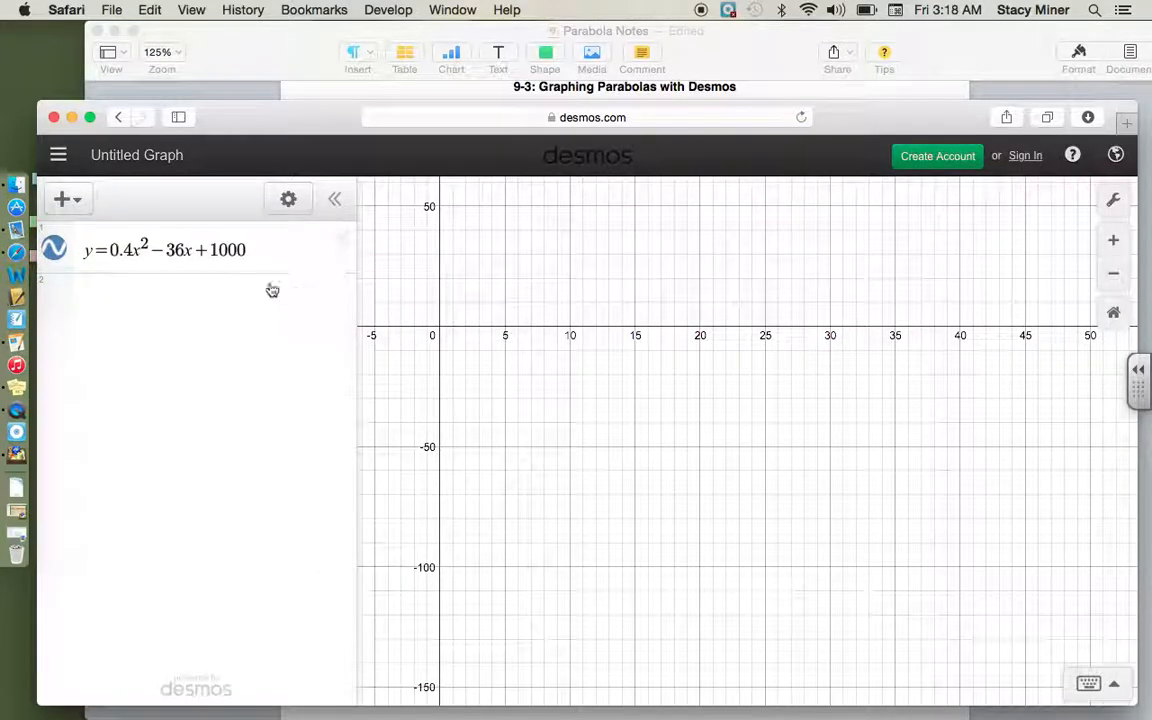
Step: Zoom out and reposition the graph so the parabola y = 0.4x² - 36x + 1000 shows its vertex and y-intercept
click(253, 258)
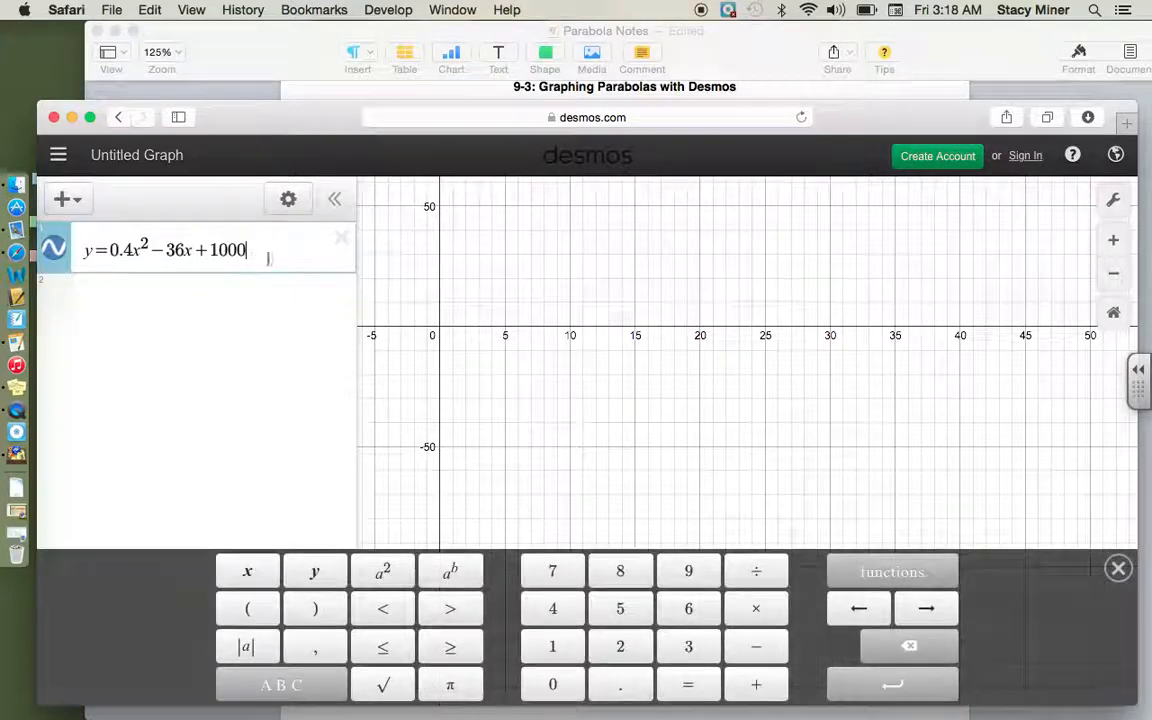
scroll(745, 376, down, 10)
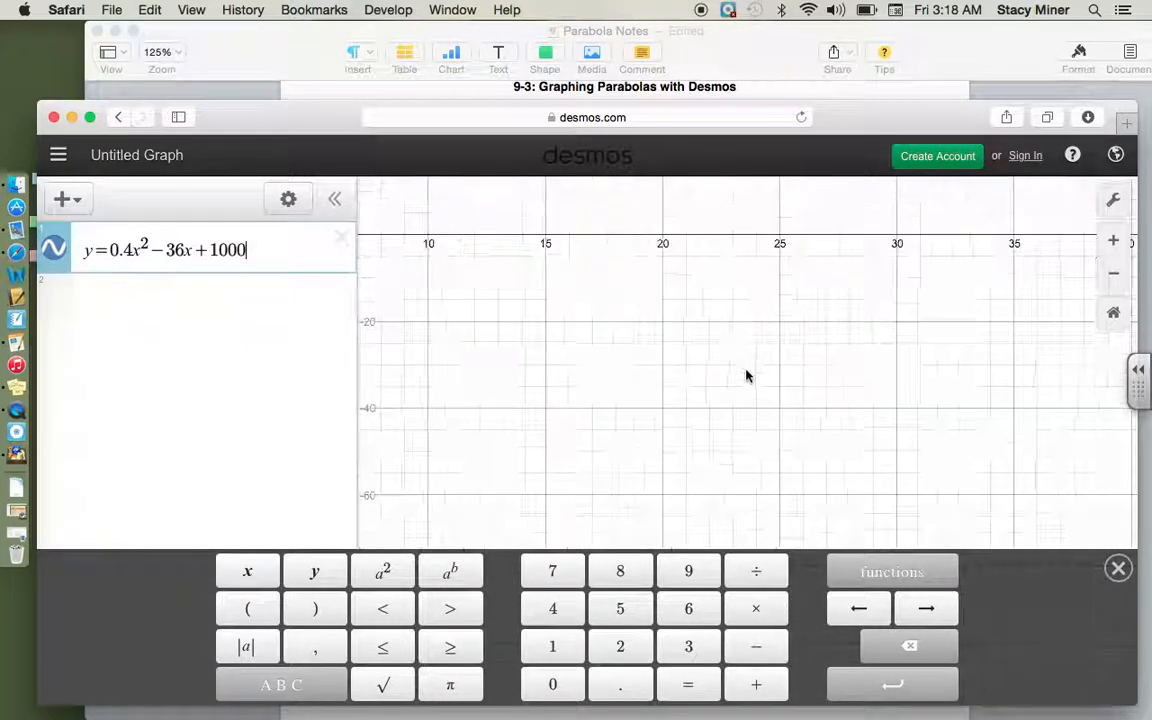
drag(913, 298, 797, 501)
scroll(858, 397, down, 5)
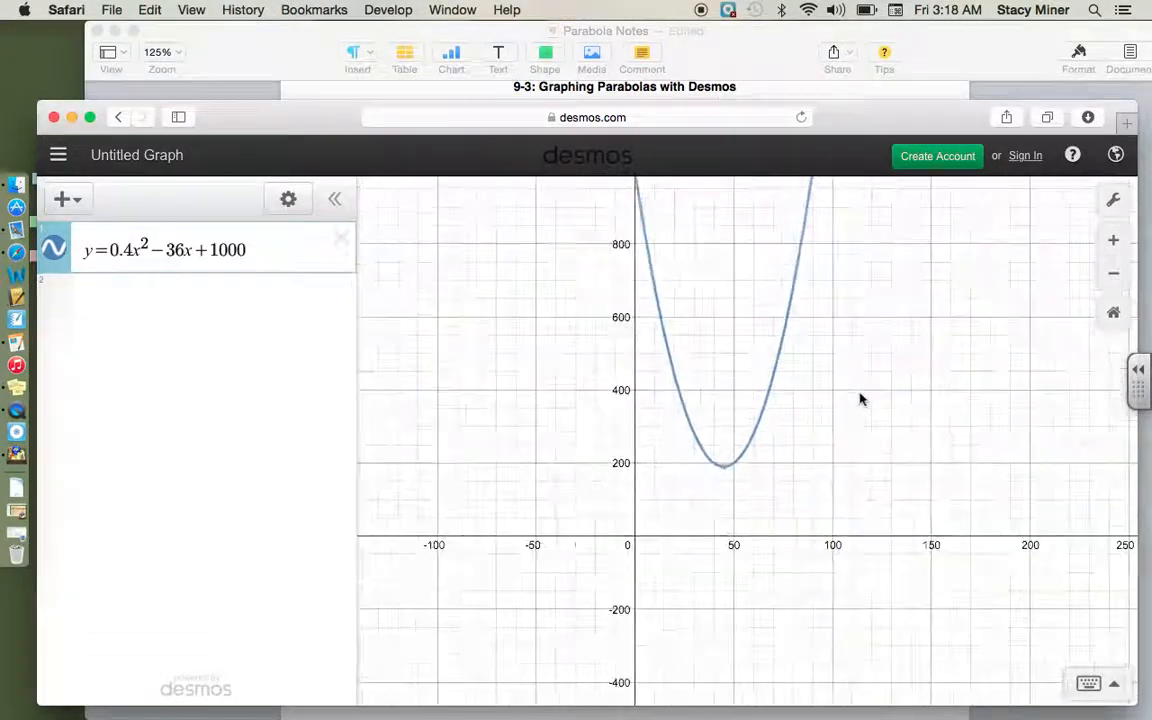
drag(673, 324, 548, 460)
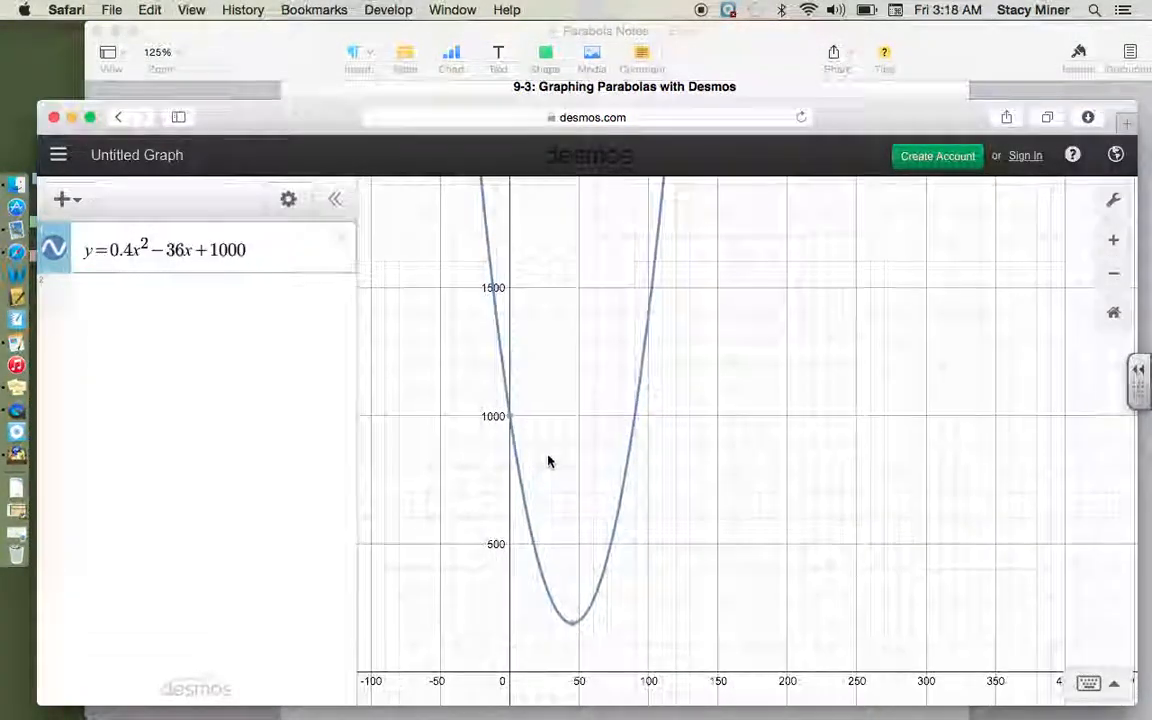
Step: Reread question 3 in the Pages notes, then label the vertex of the parabola on the Desmos graph
click(270, 33)
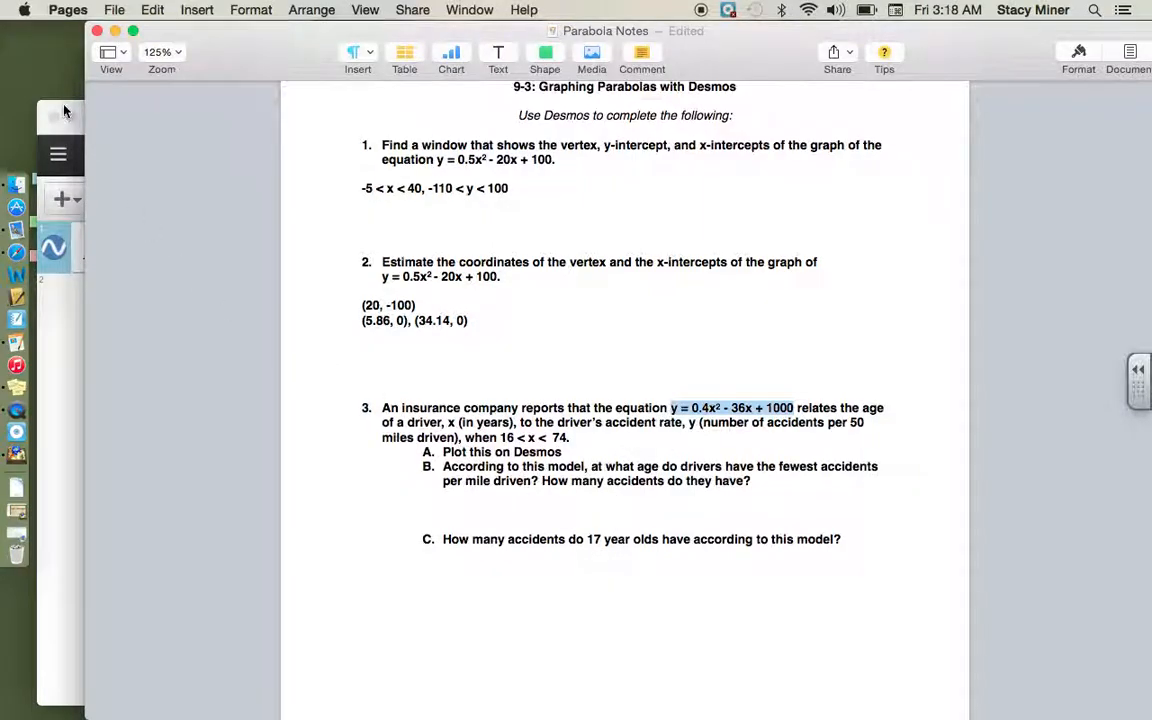
click(78, 125)
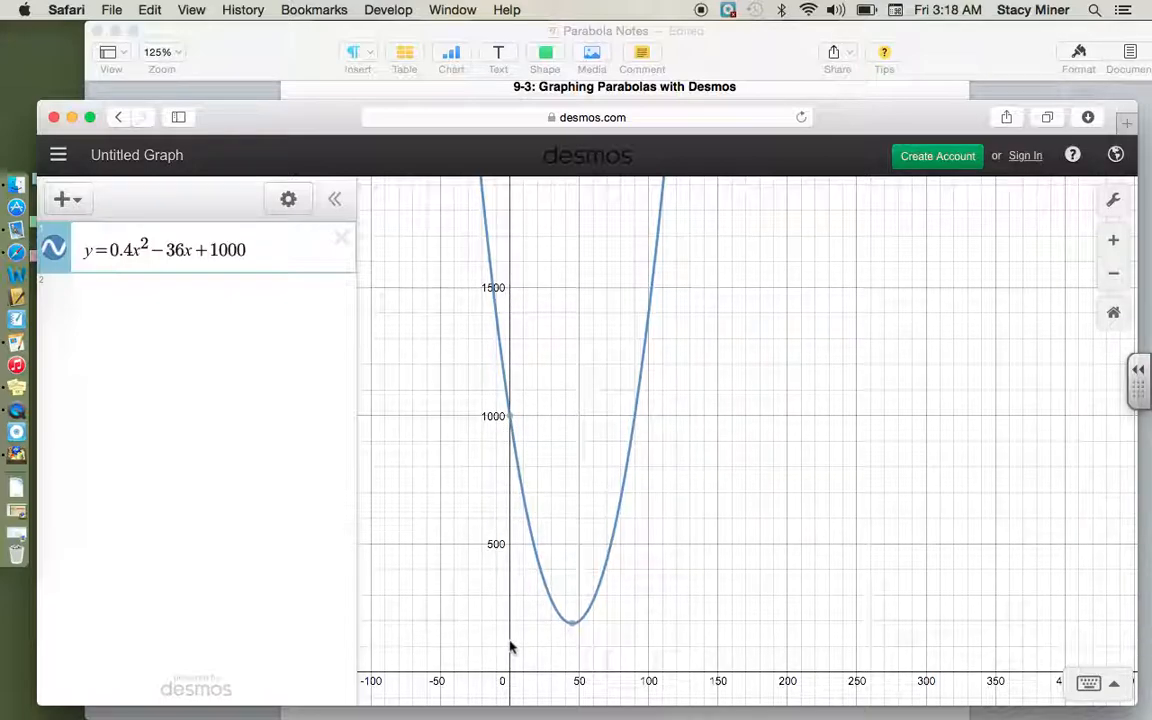
mouse_move(571, 634)
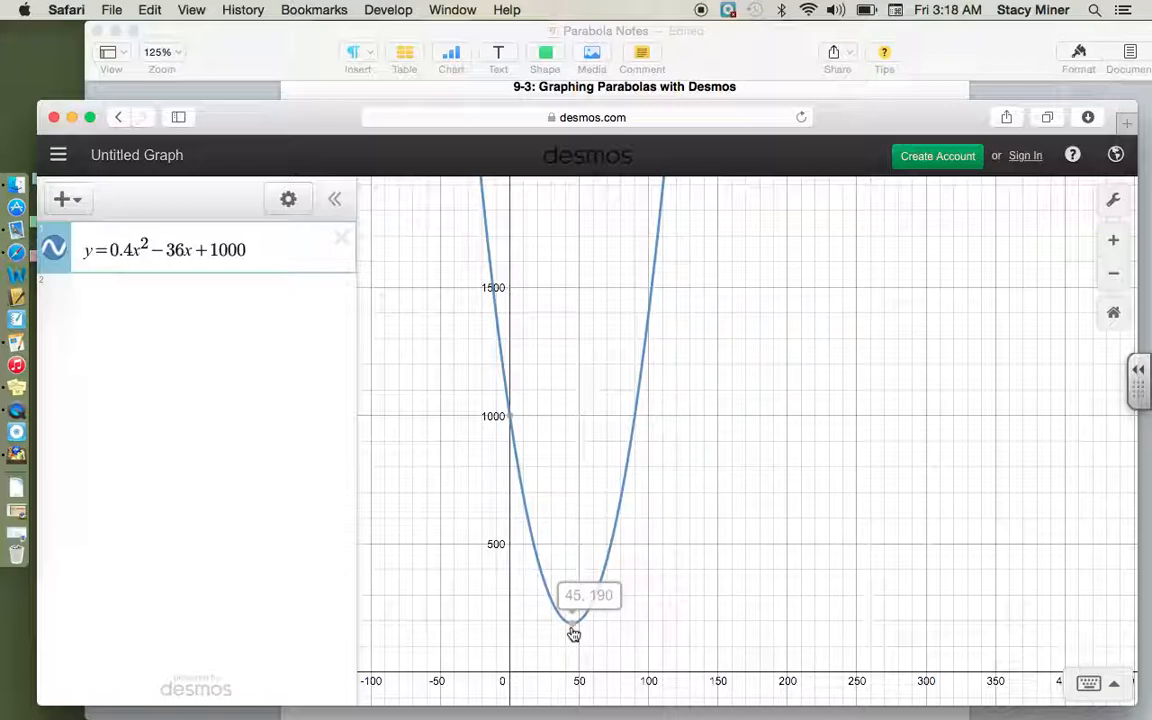
click(572, 630)
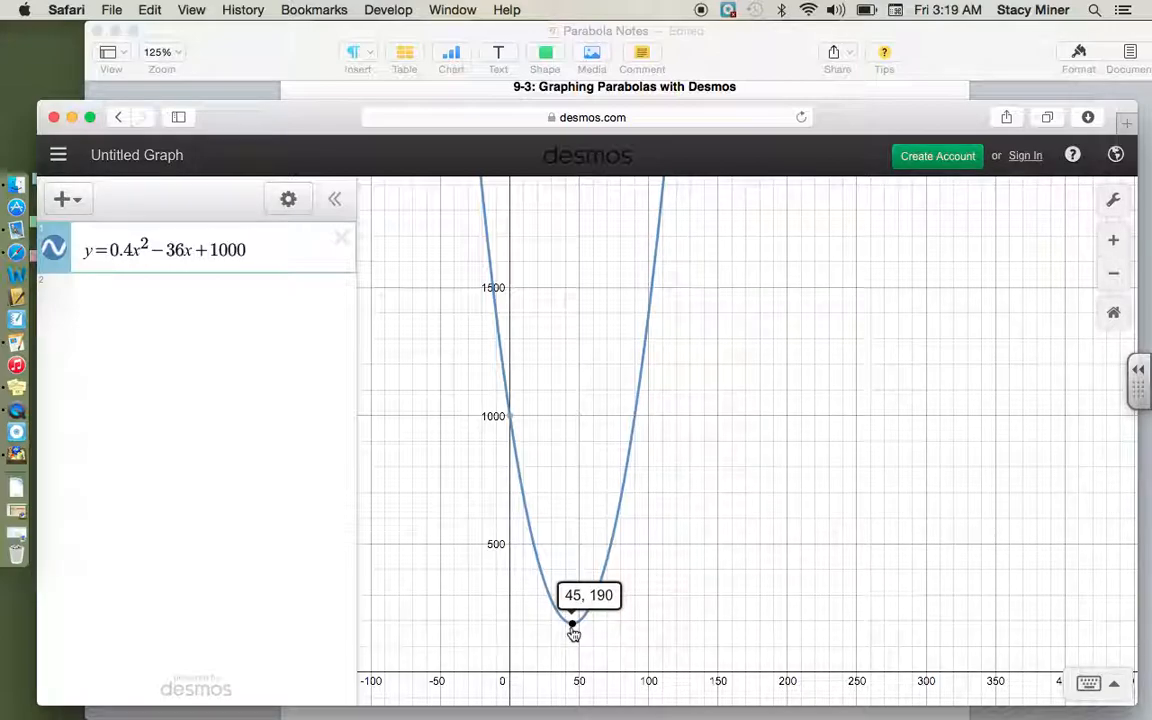
Step: Write "45 years old" under question 3B in the Pages notes
click(749, 60)
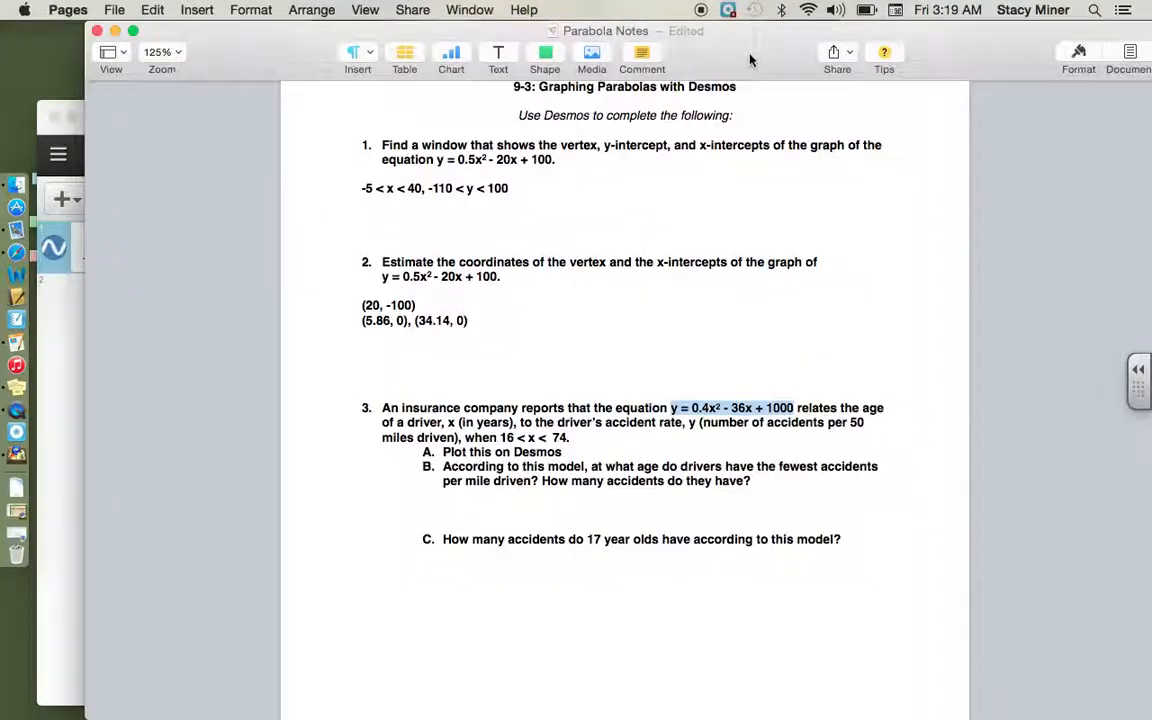
click(466, 507)
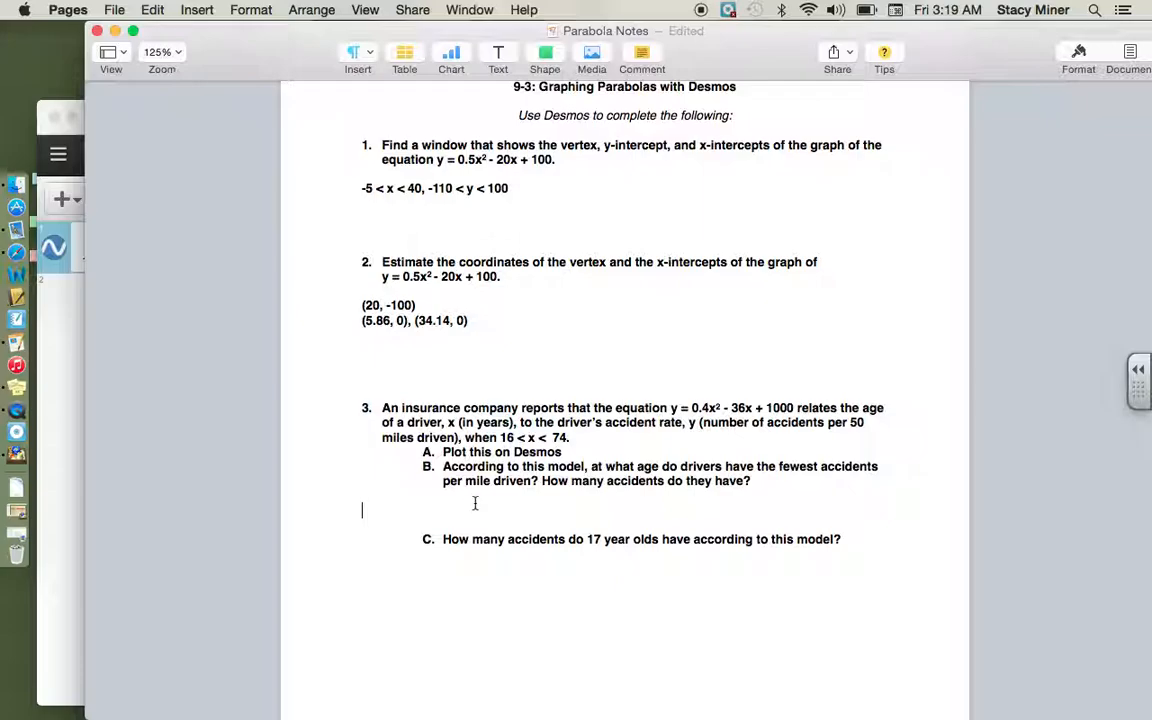
text(45)
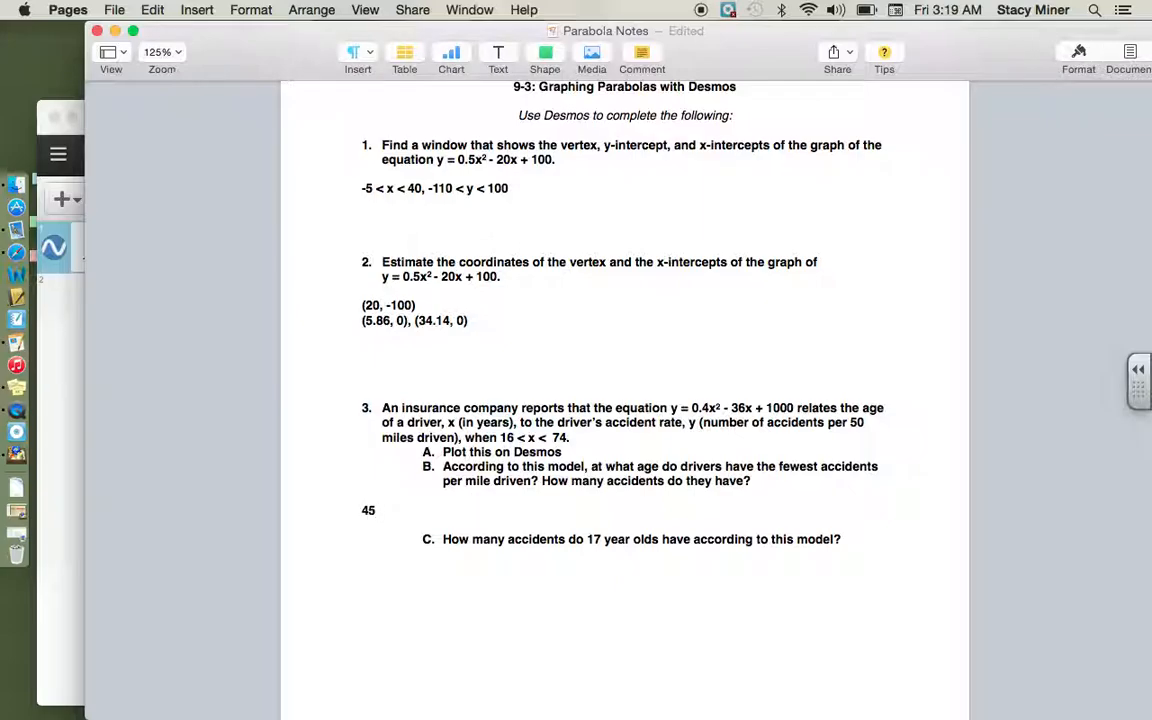
text( years old)
Step: Recheck the vertex label in Desmos and add ", 190" to the question 3B answer in the Pages notes
click(40, 106)
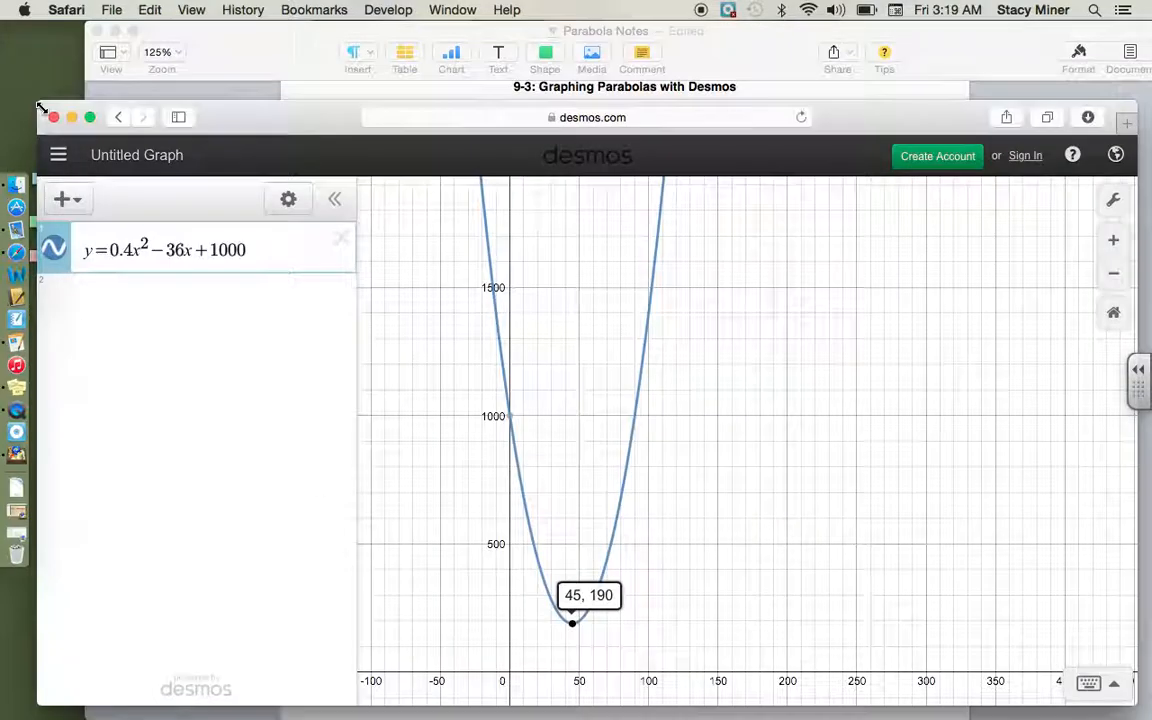
click(210, 55)
text(, 190)
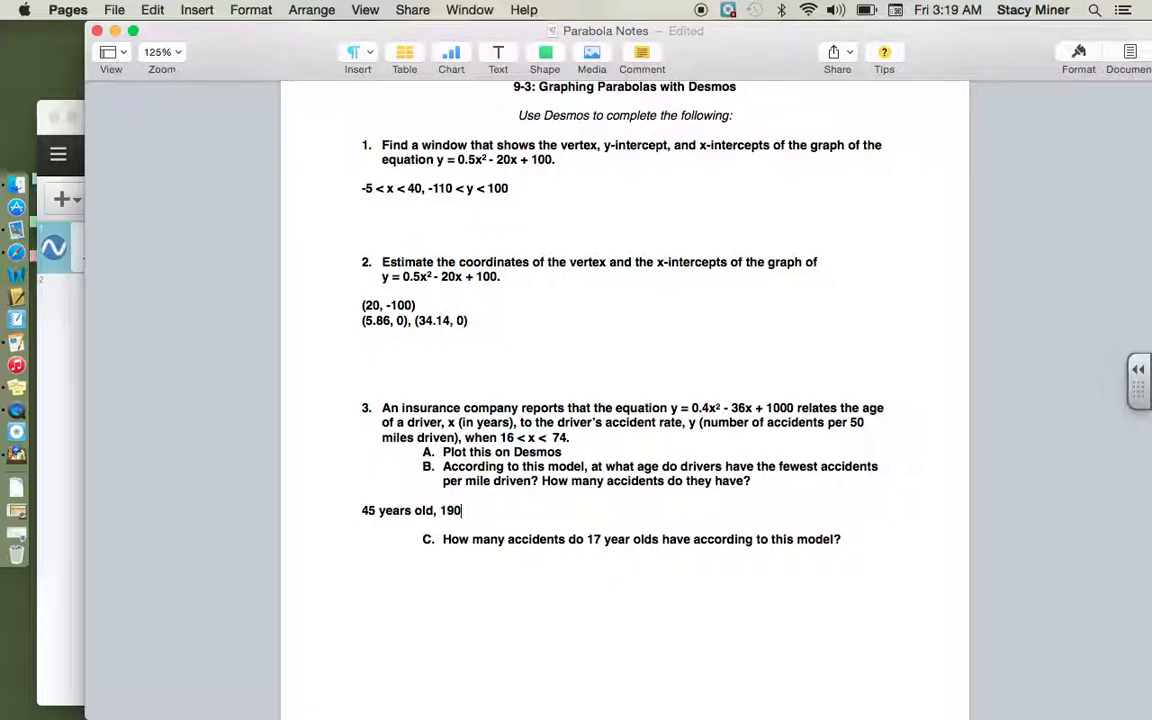
click(45, 104)
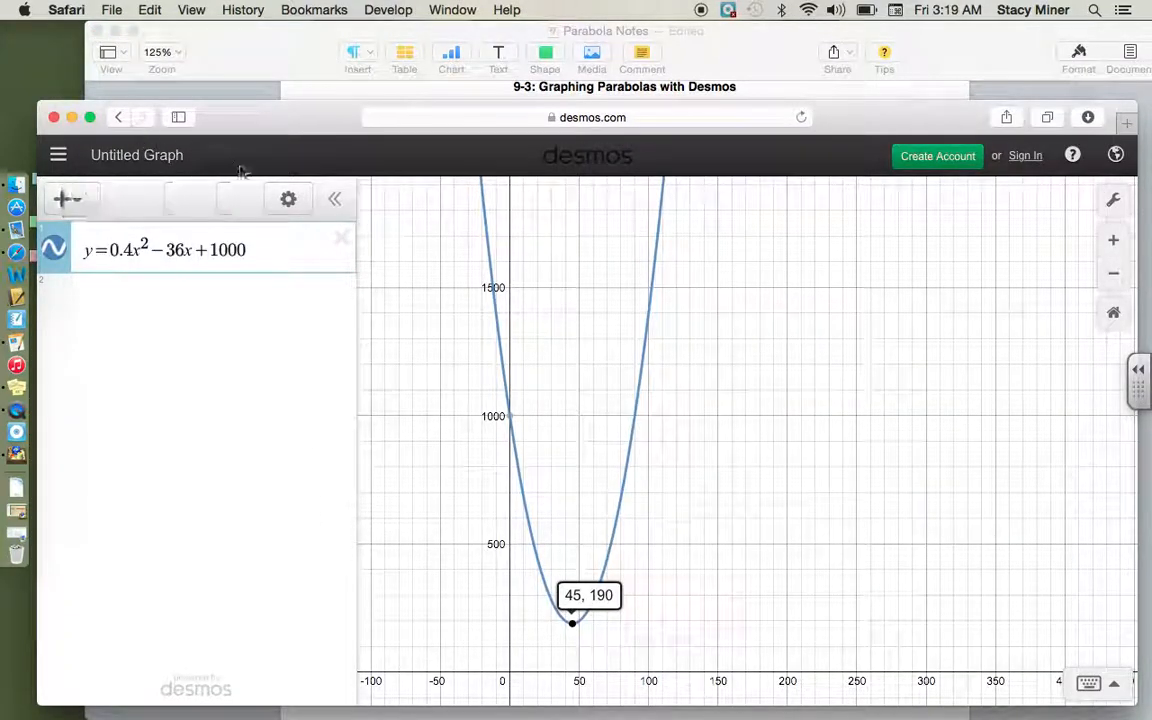
click(286, 94)
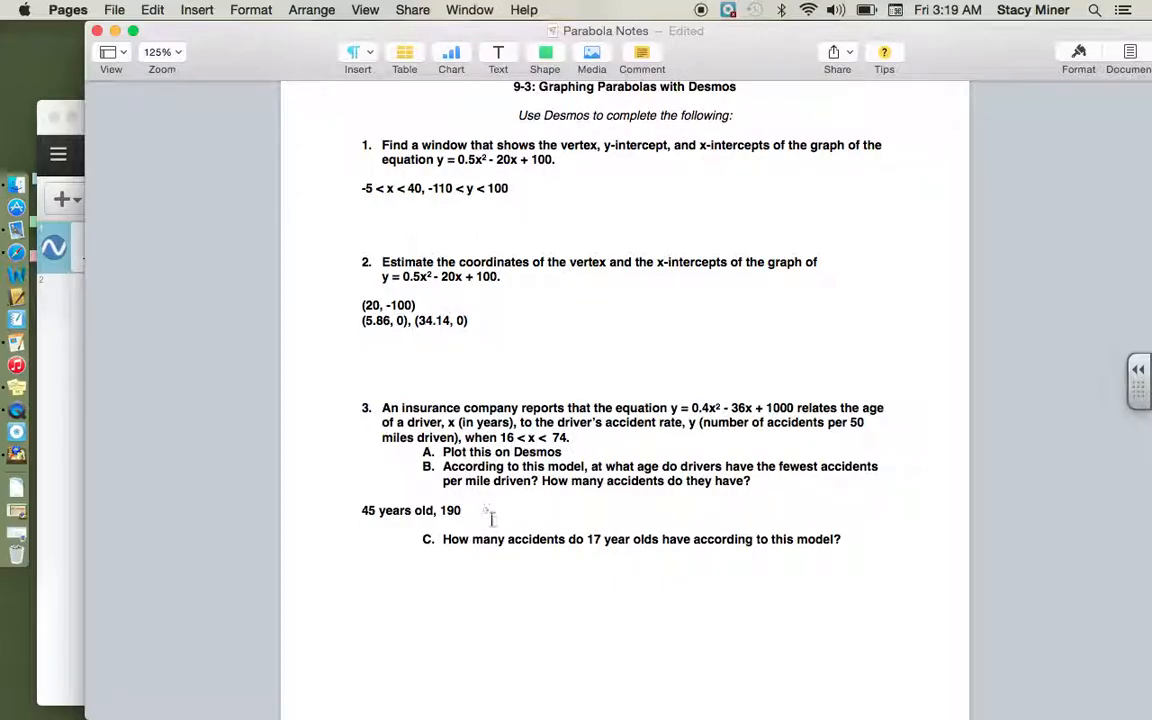
Step: Complete the question 3B answer in the Pages notes by adding the word "accidents"
text(accidents)
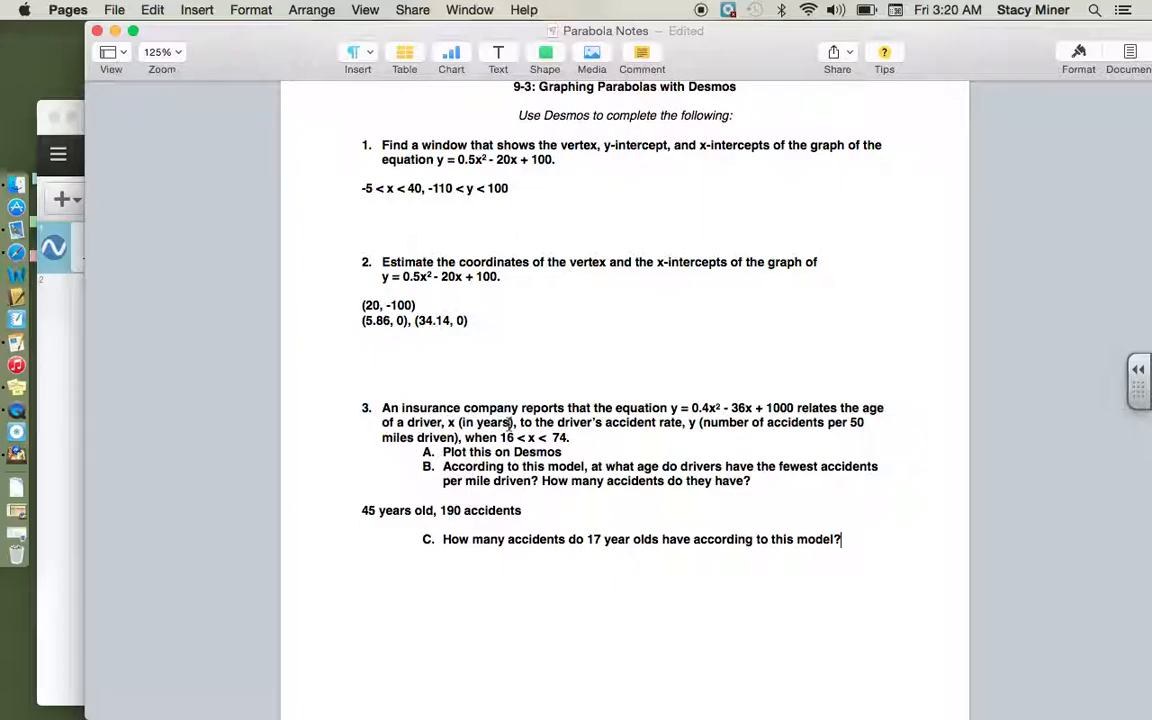
Step: Switch to the Desmos graph in Safari and trace the parabola's descending side to read the y-value at x = 17
click(40, 125)
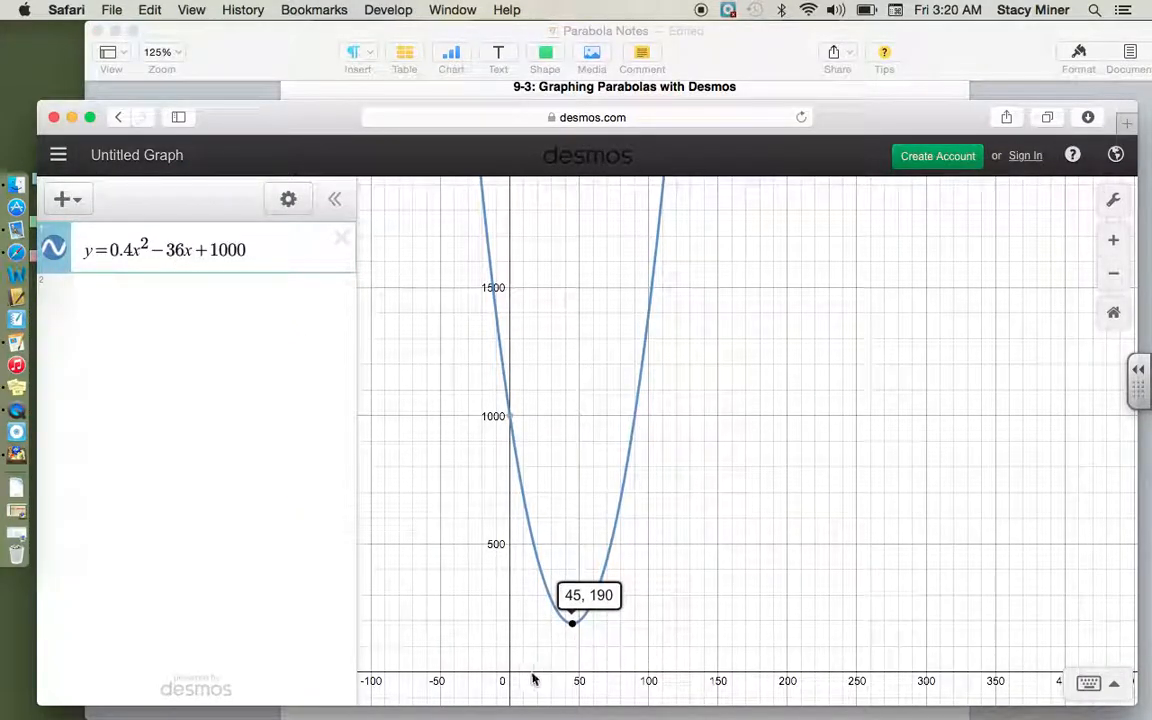
scroll(653, 598, down, 3)
scroll(653, 596, up, 5)
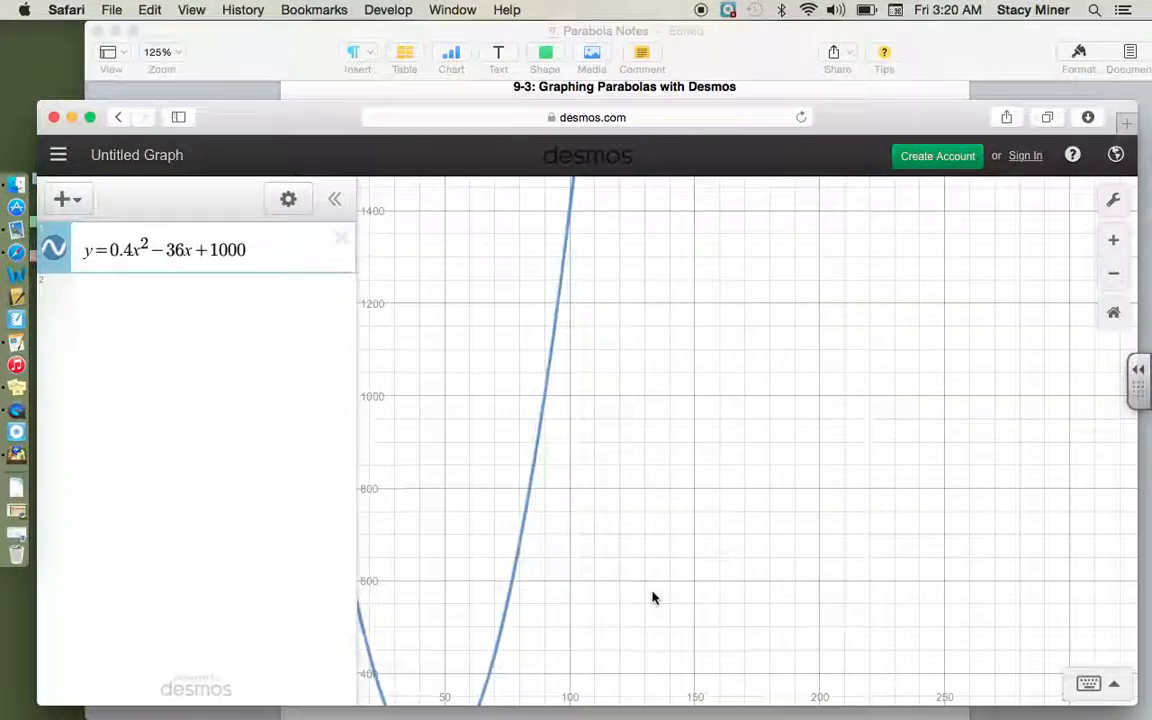
drag(792, 517, 957, 342)
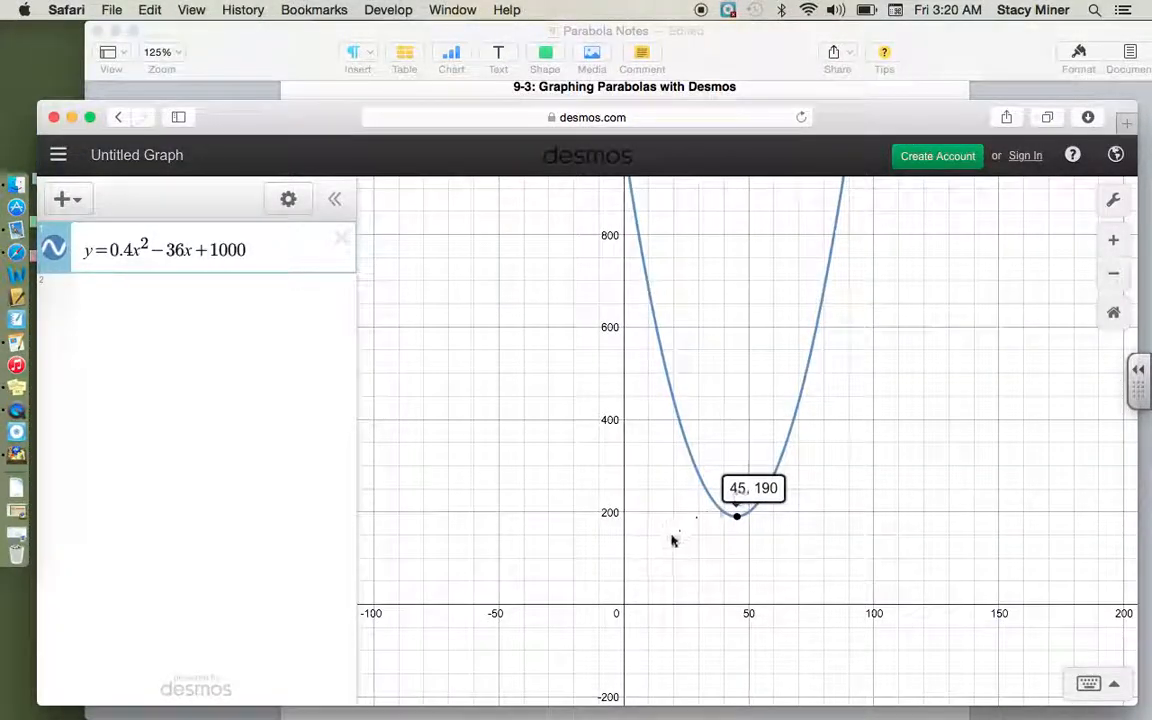
scroll(672, 541, up, 3)
scroll(671, 541, up, 5)
drag(674, 540, 707, 437)
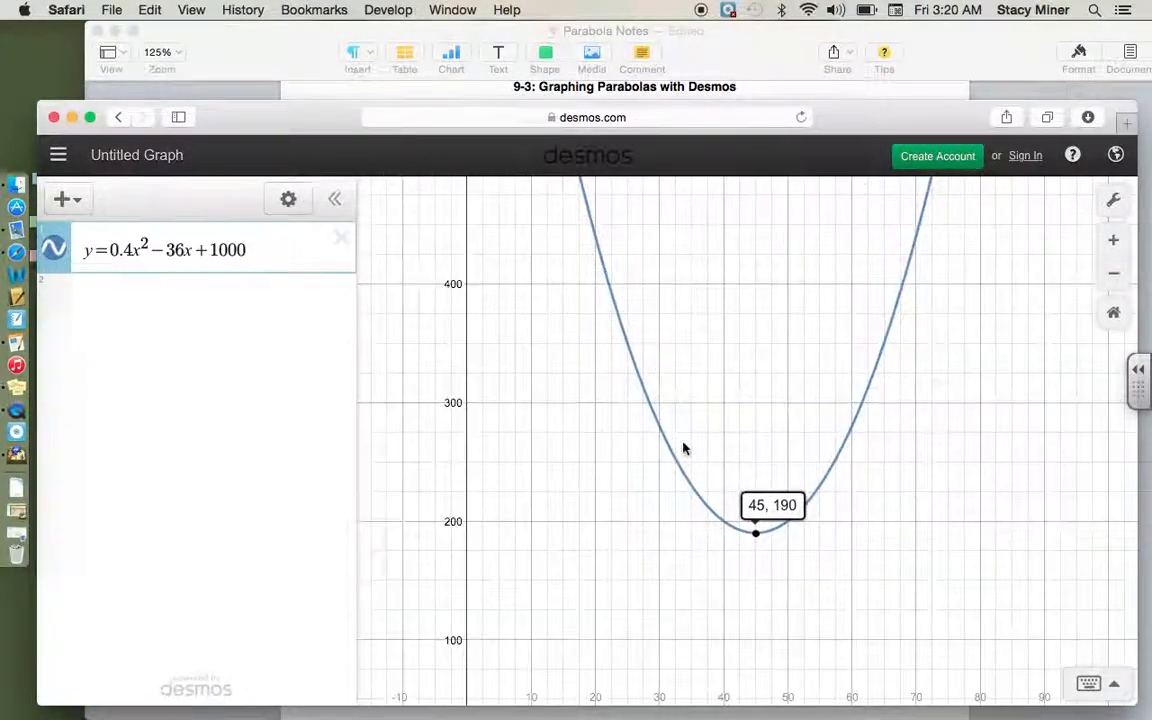
scroll(684, 450, up, 3)
drag(553, 489, 722, 482)
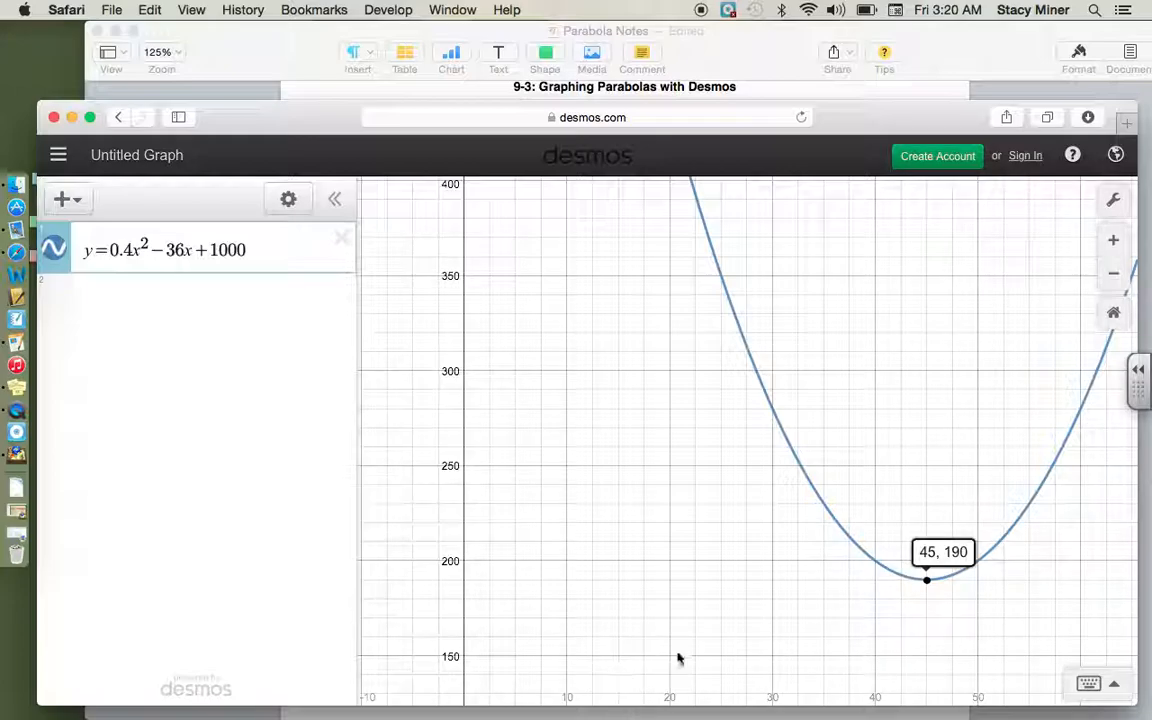
scroll(686, 234, down, 5)
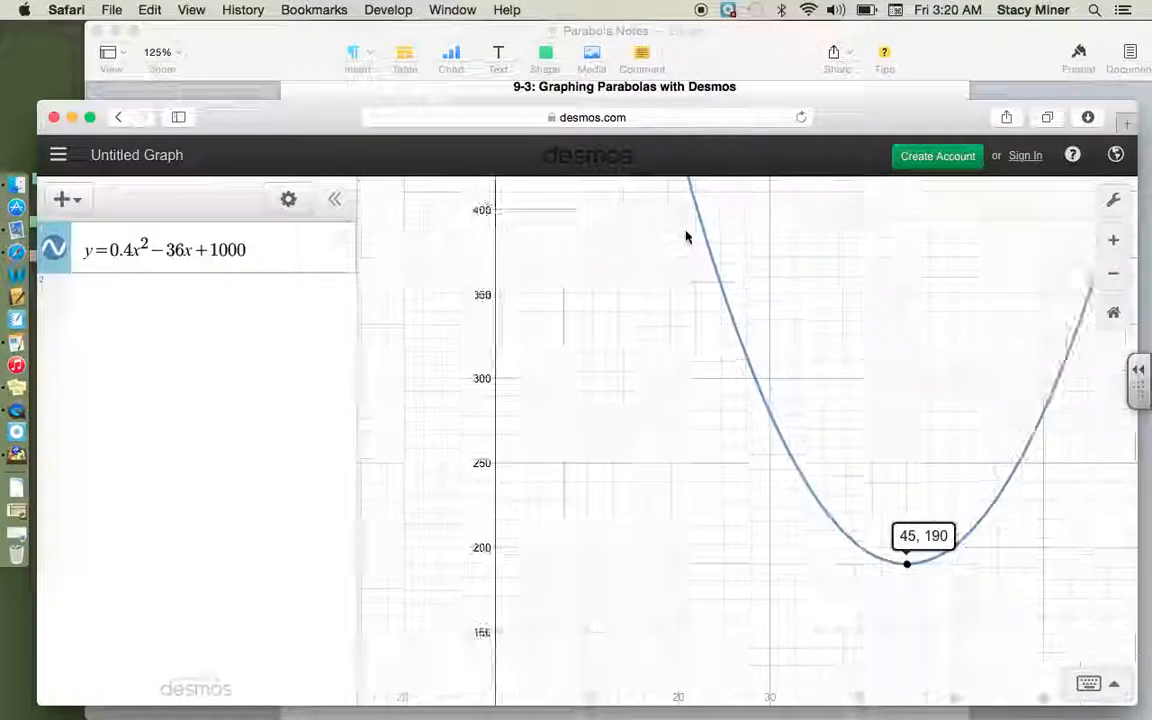
mouse_move(703, 239)
mouse_down()
mouse_move(697, 220)
mouse_move(699, 246)
mouse_up()
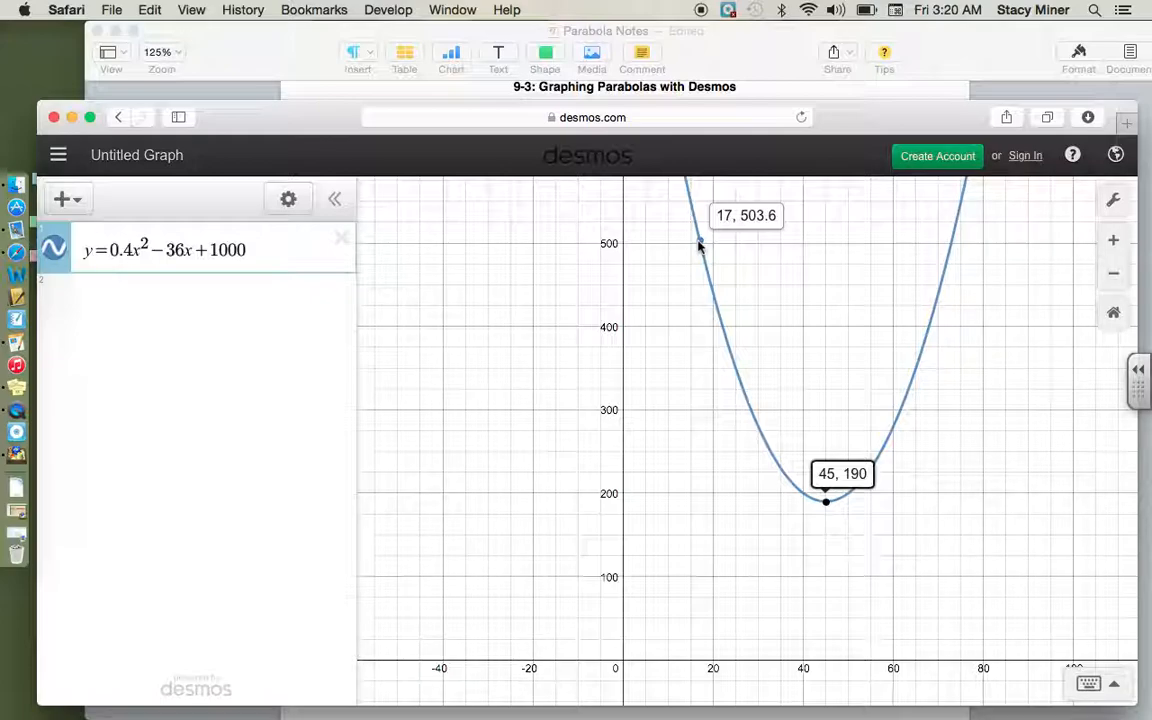
drag(699, 246, 699, 246)
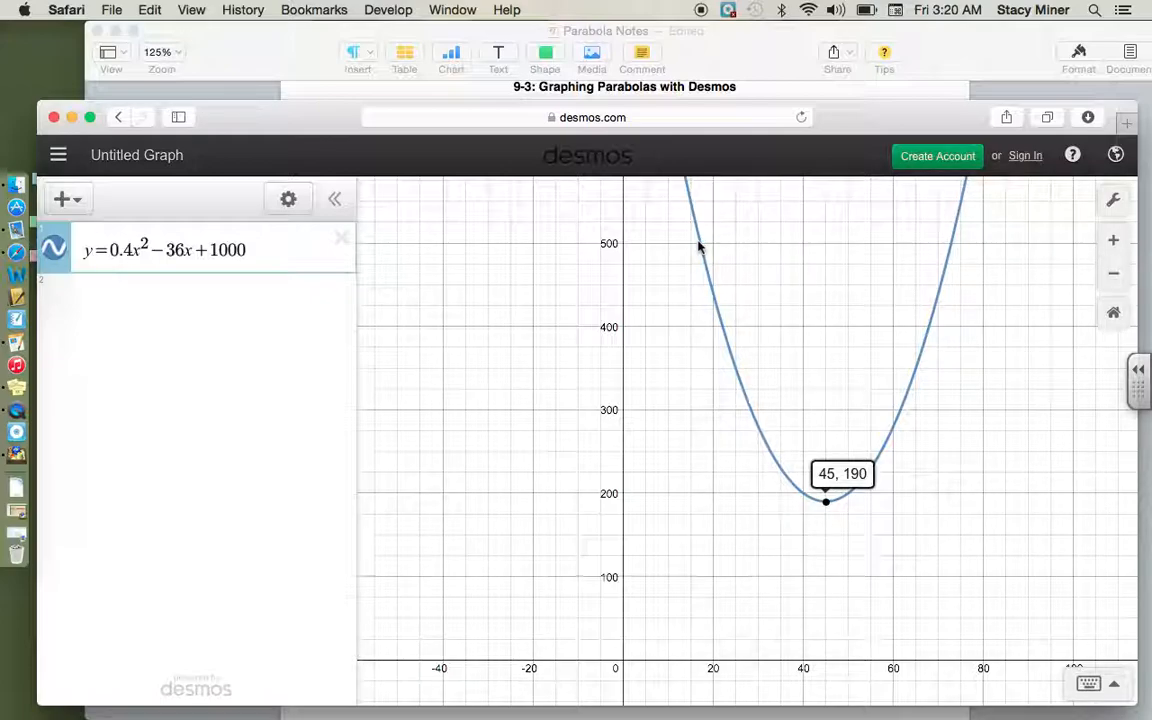
Step: Enlarge the graph around x = 17 and trace the curve again to recheck the accident rate for 17 year olds
click(1113, 241)
click(1113, 241)
drag(804, 257, 859, 719)
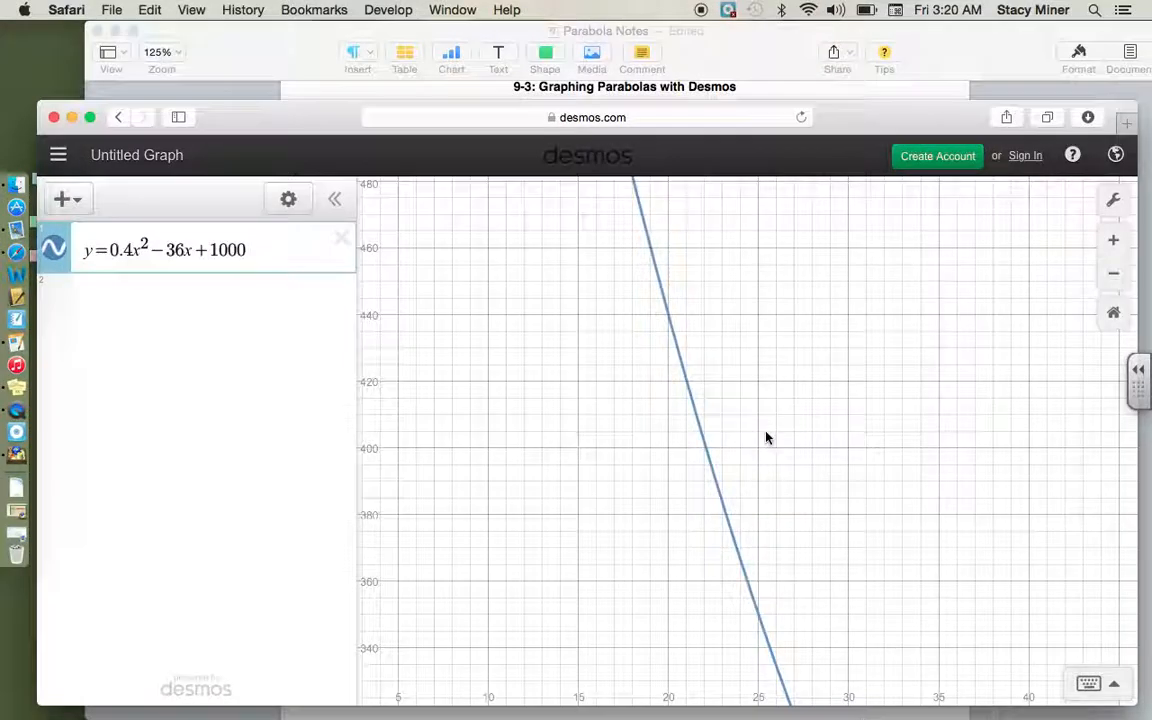
drag(689, 262, 740, 719)
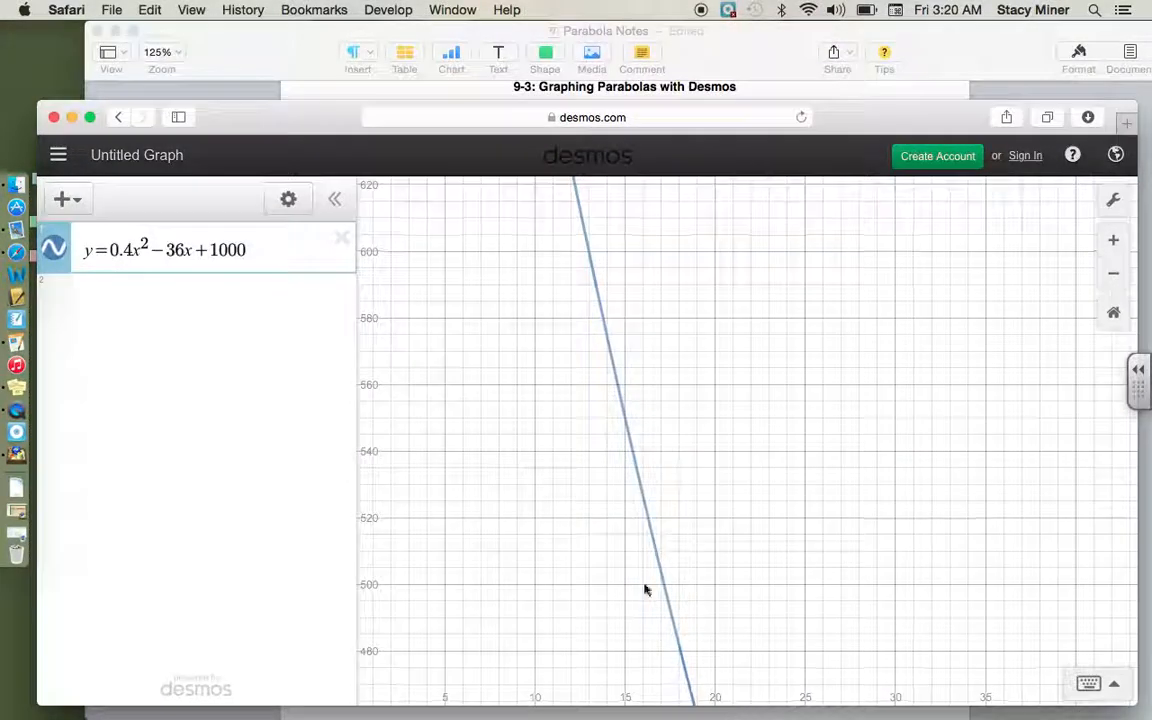
mouse_move(656, 552)
mouse_down()
mouse_move(648, 519)
mouse_move(661, 612)
mouse_move(646, 578)
mouse_up()
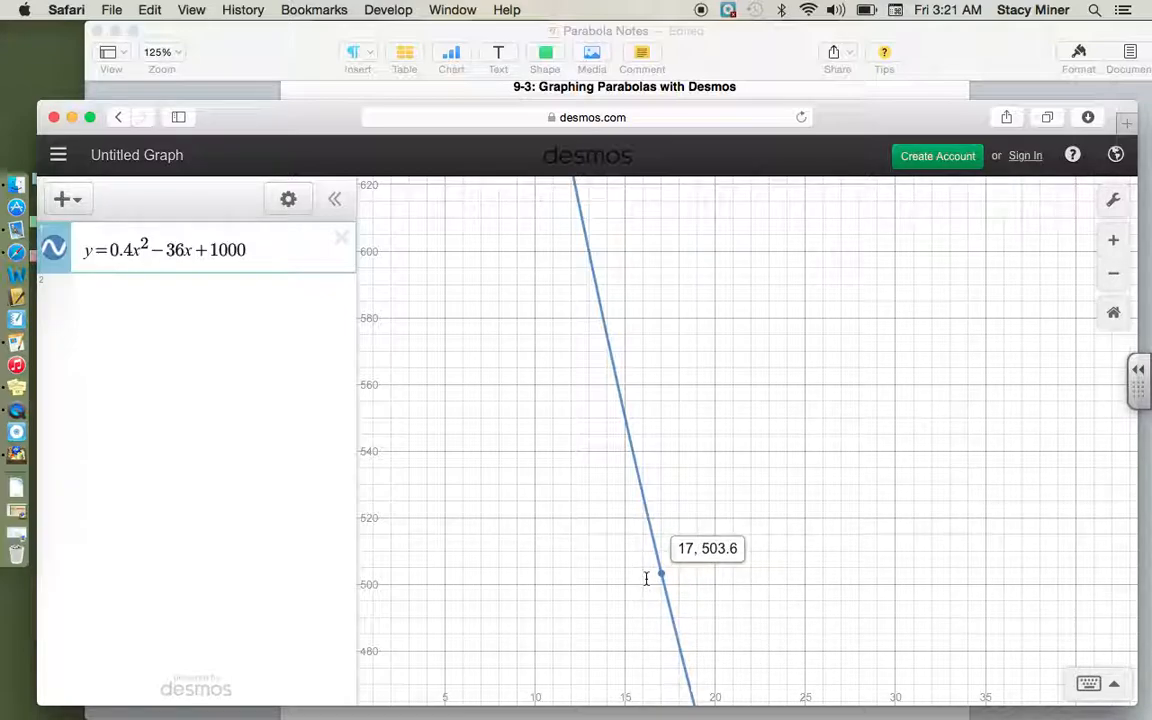
drag(646, 578, 647, 577)
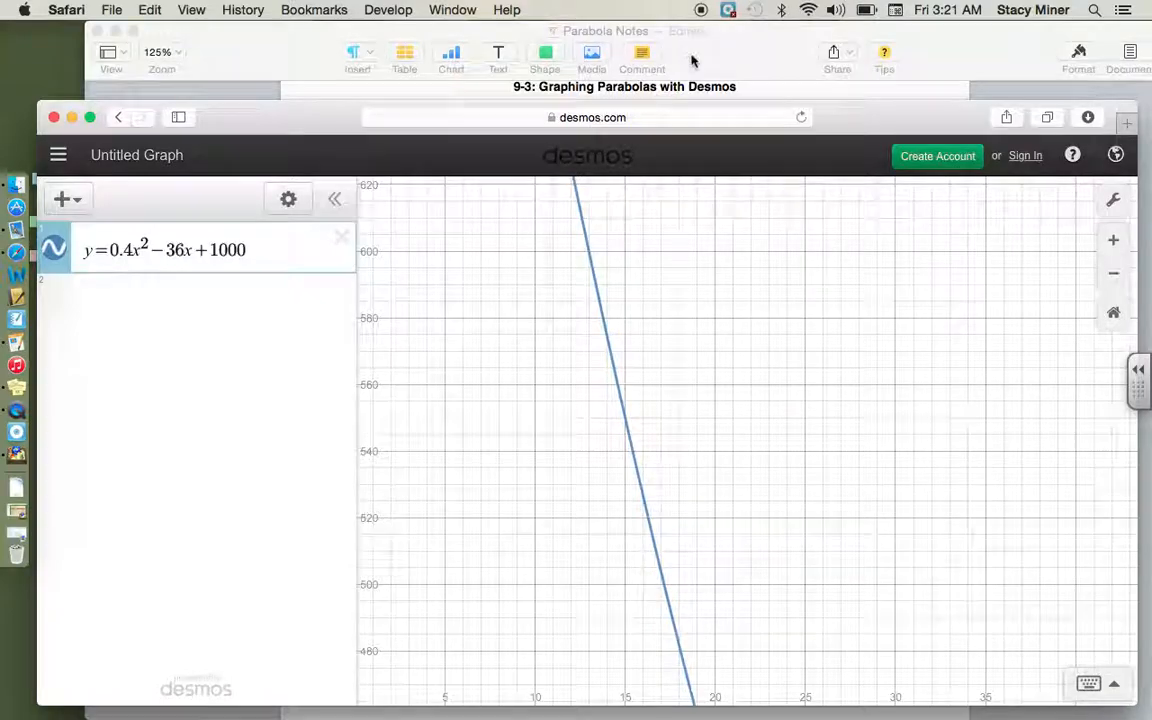
Step: Return to the Pages notes and write "503.6 accidents" under question 3C
click(624, 57)
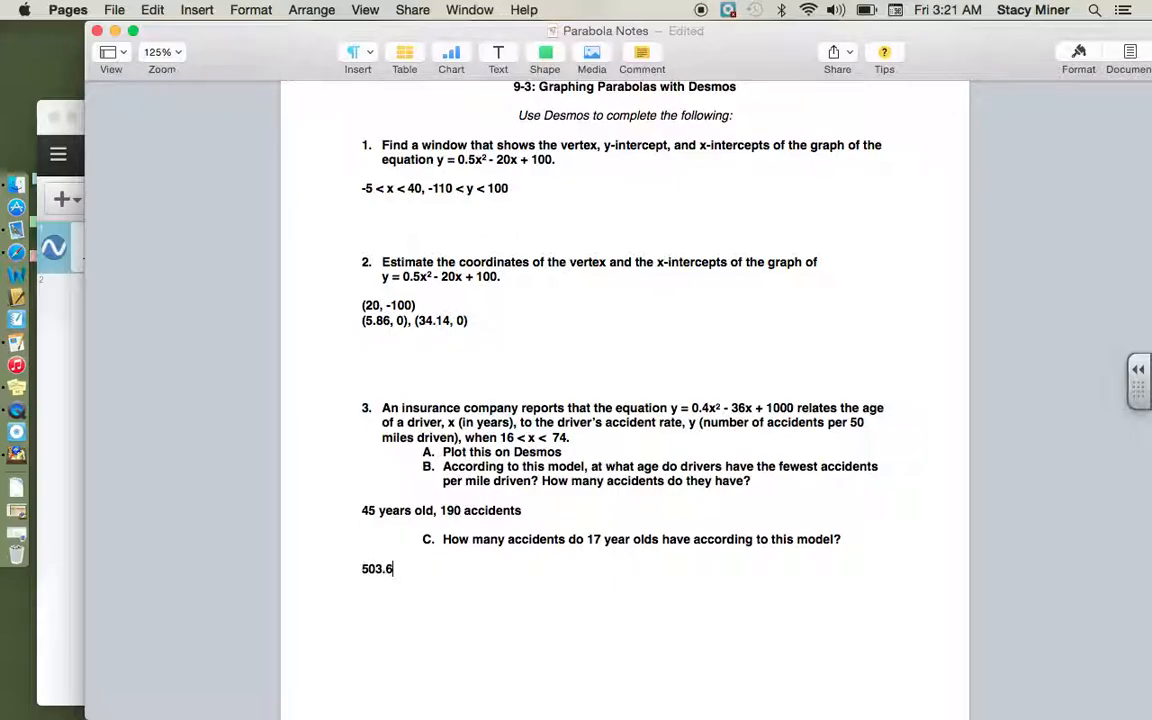
text(cidents)
scroll(572, 227, up, 3)
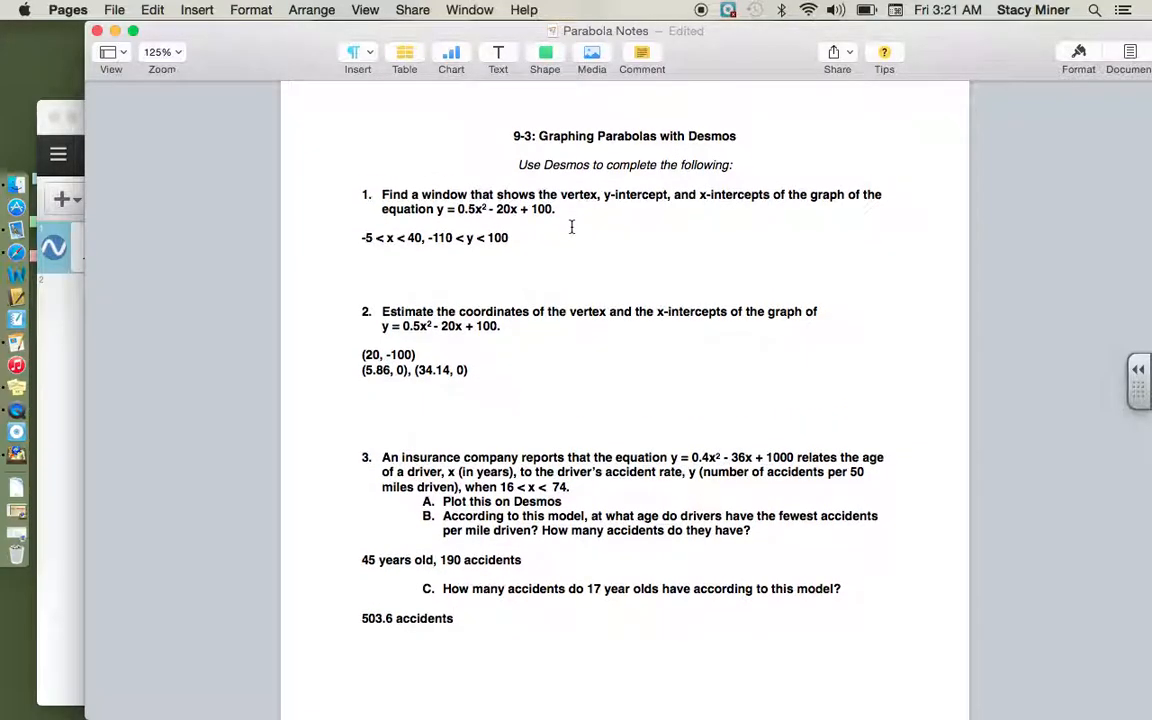